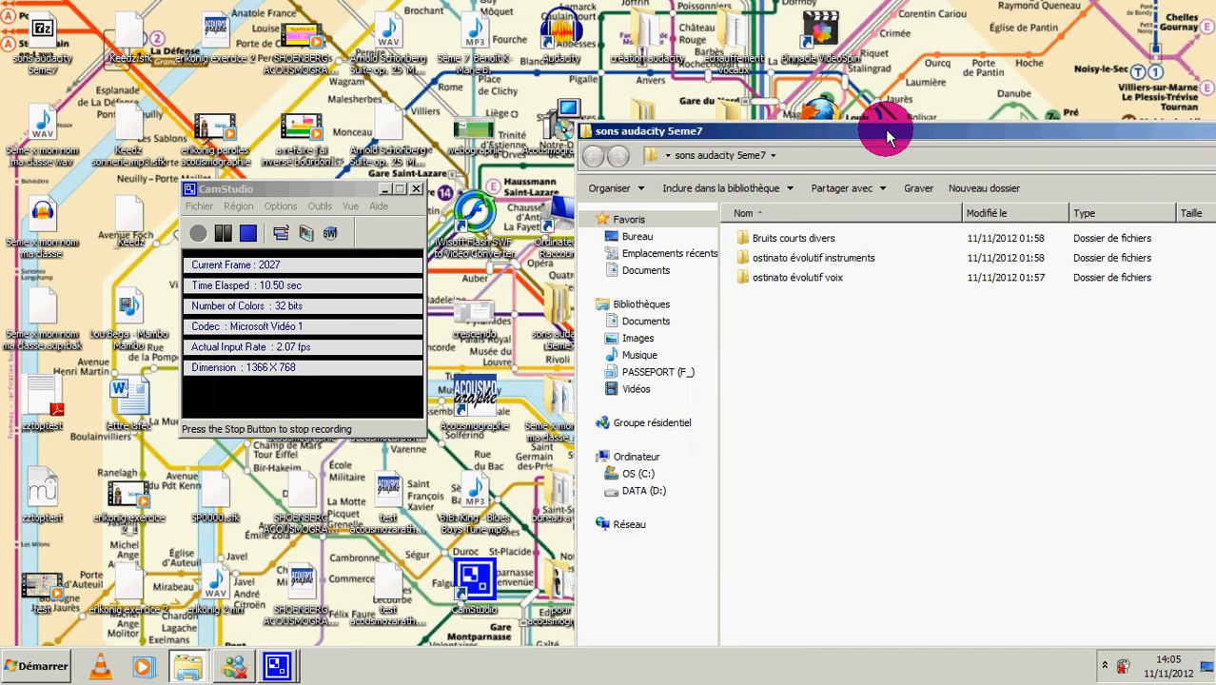
- Launch Audacity, restore its window to a smaller size and place it beside the sons audacity 5eme7 folder window
click(555, 22)
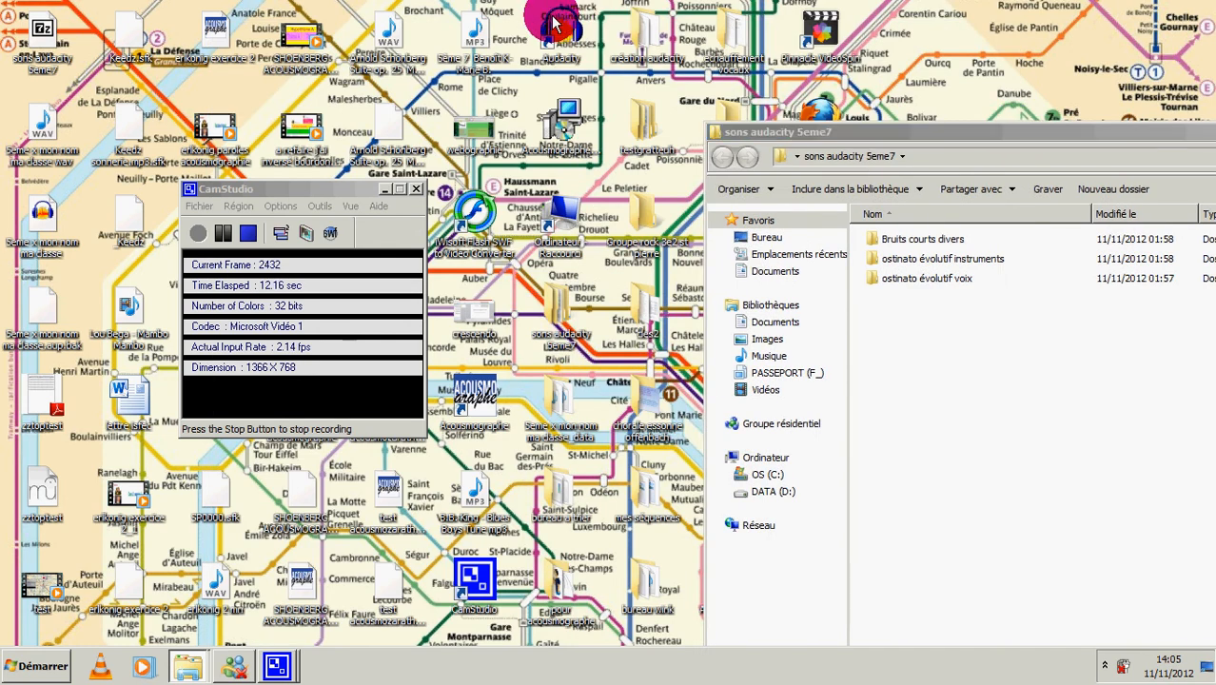
double_click(555, 23)
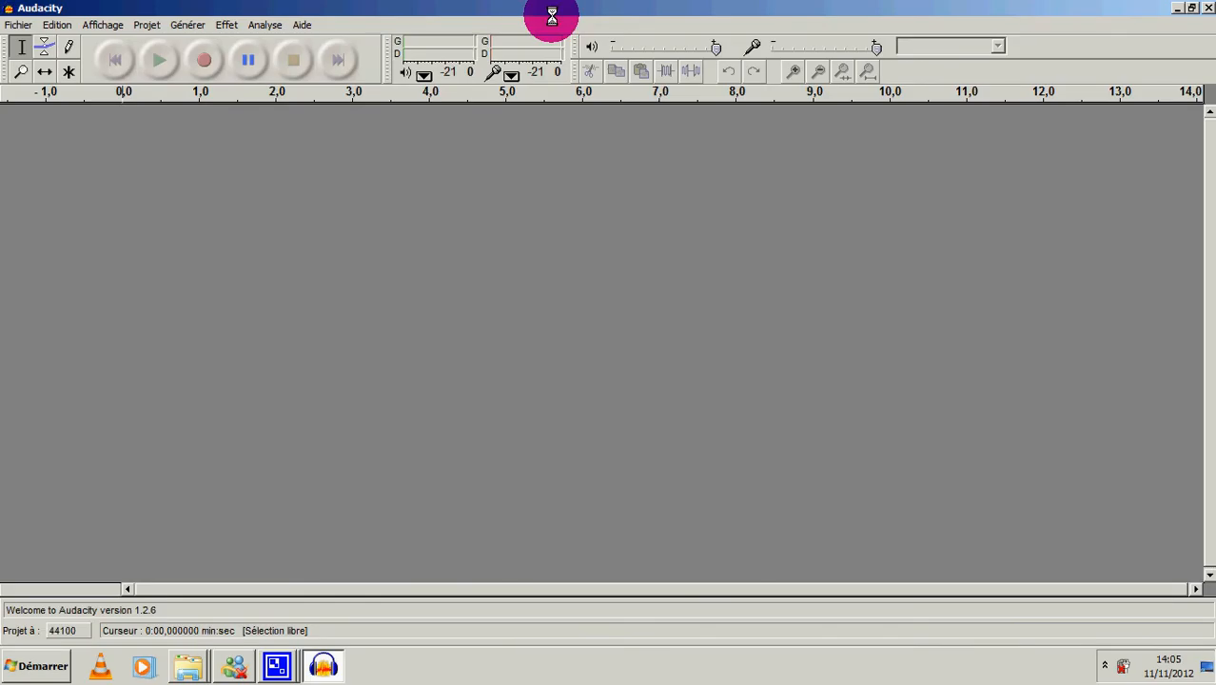
click(1195, 9)
drag(1053, 9, 1166, 55)
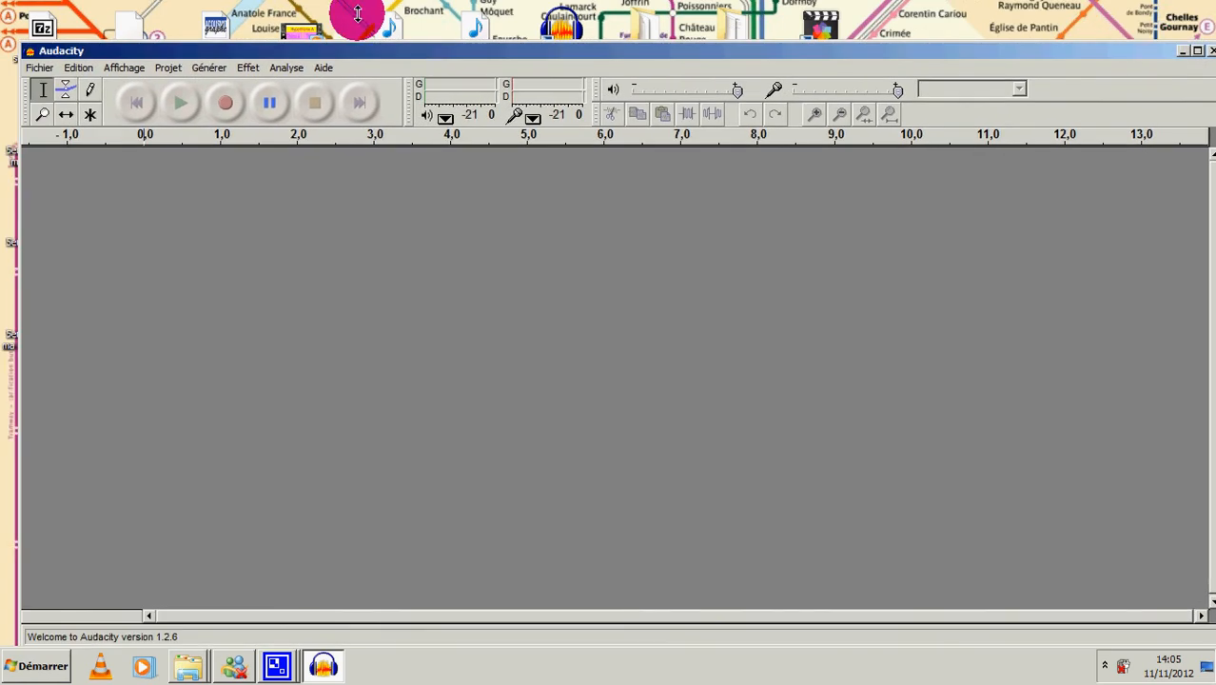
click(39, 68)
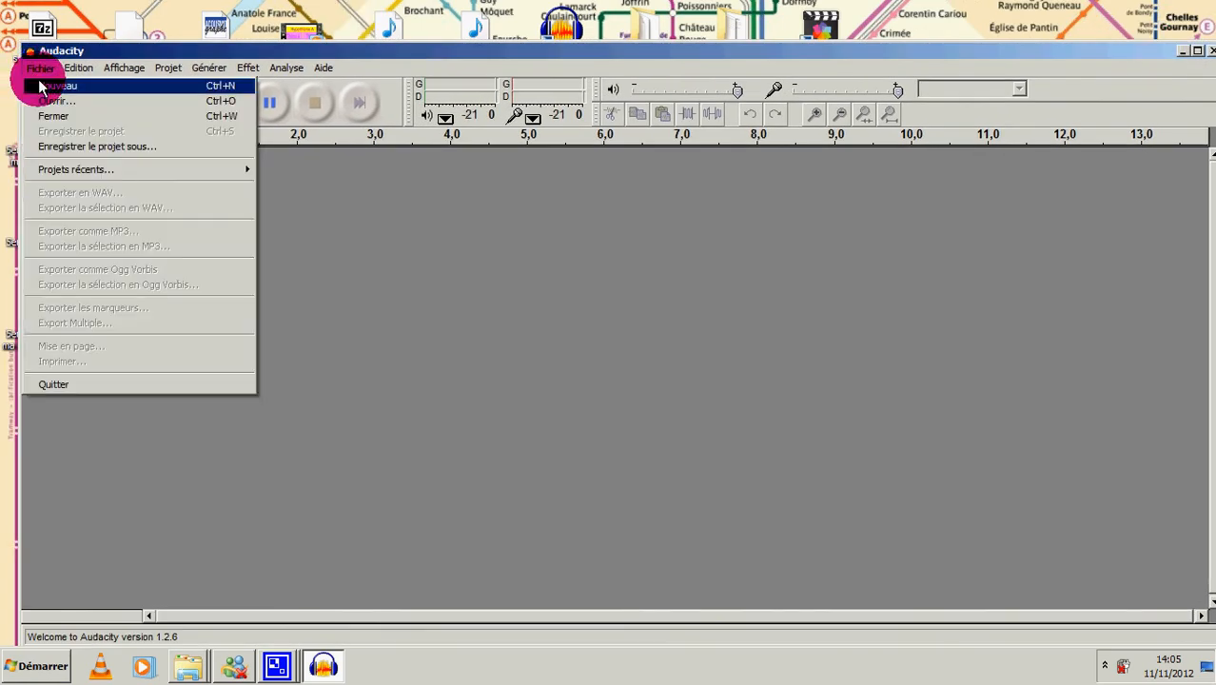
click(409, 54)
drag(409, 54, 112, 97)
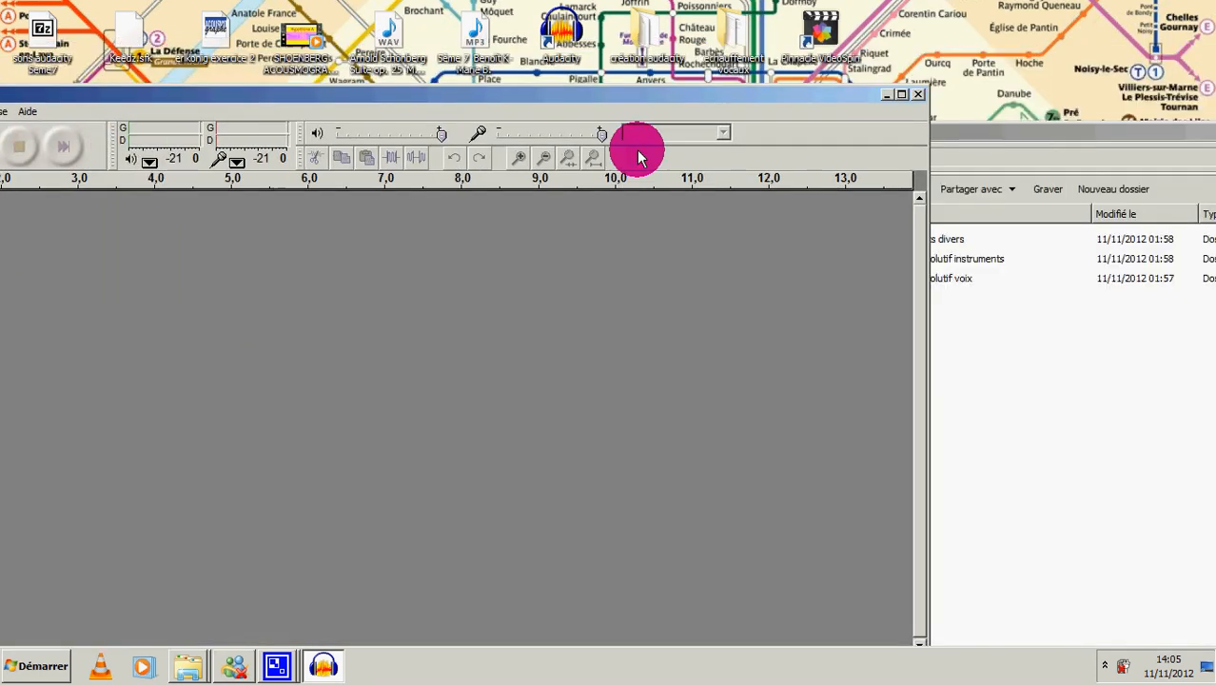
- Import STE-016 from the ostinato évolutif instruments folder into the empty Audacity project and maximize the project window
click(1047, 138)
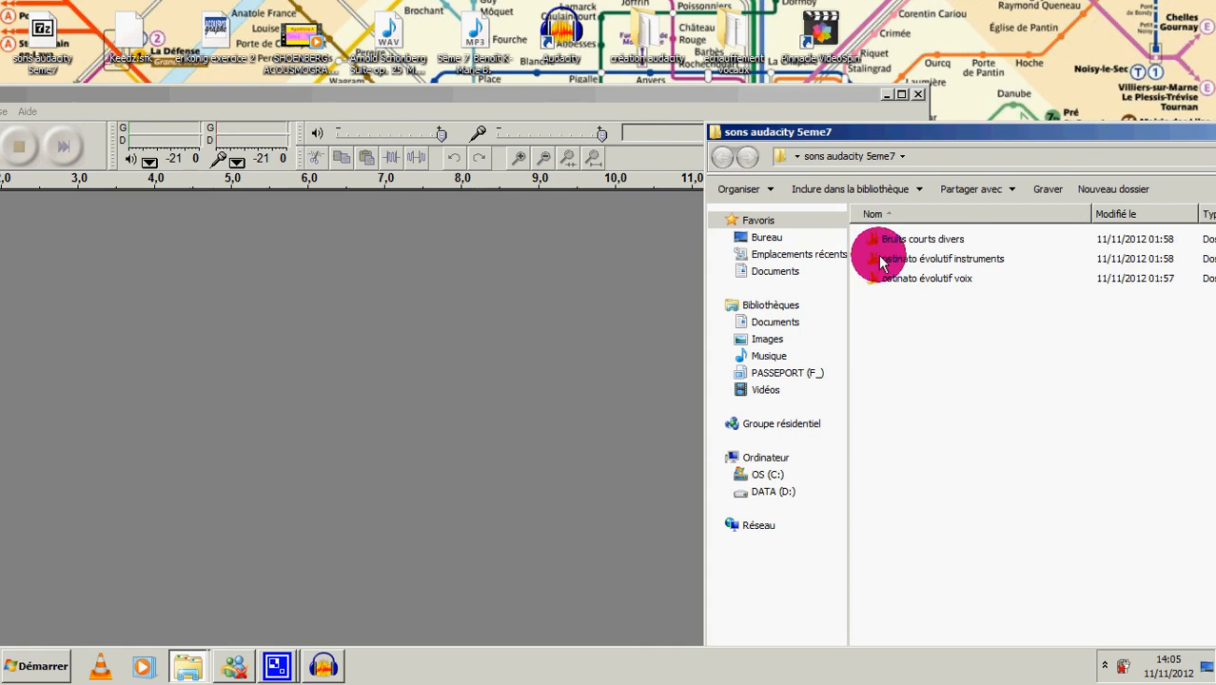
double_click(879, 261)
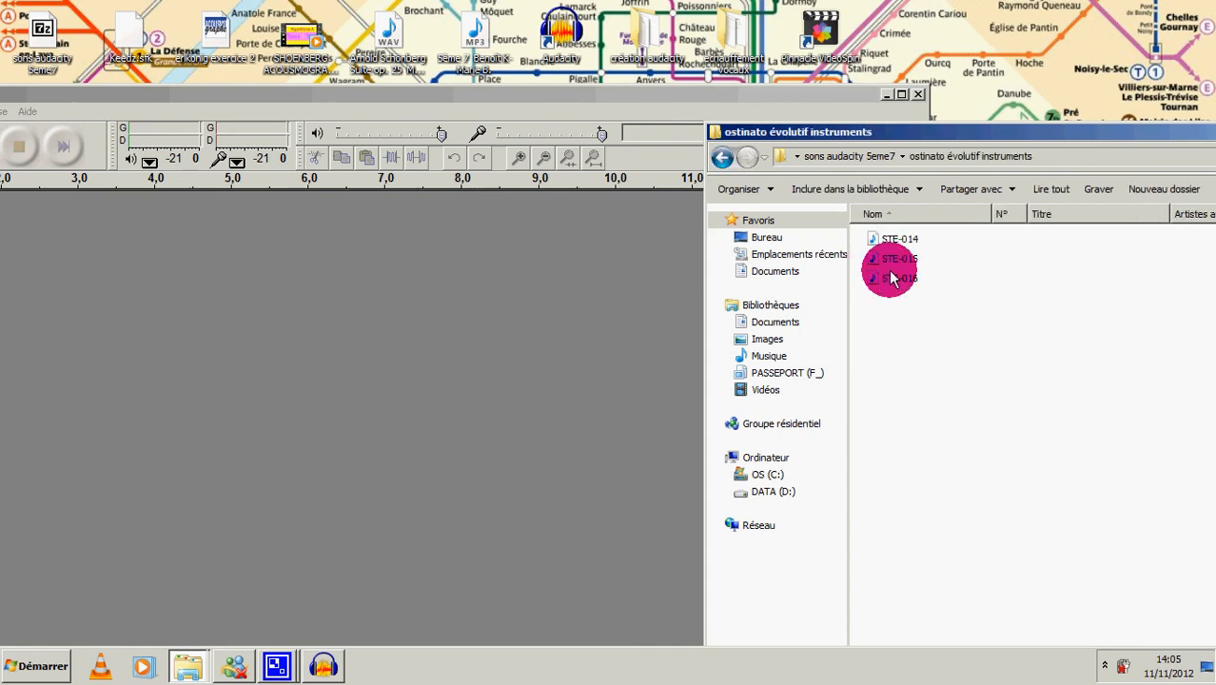
click(894, 278)
drag(894, 275, 650, 286)
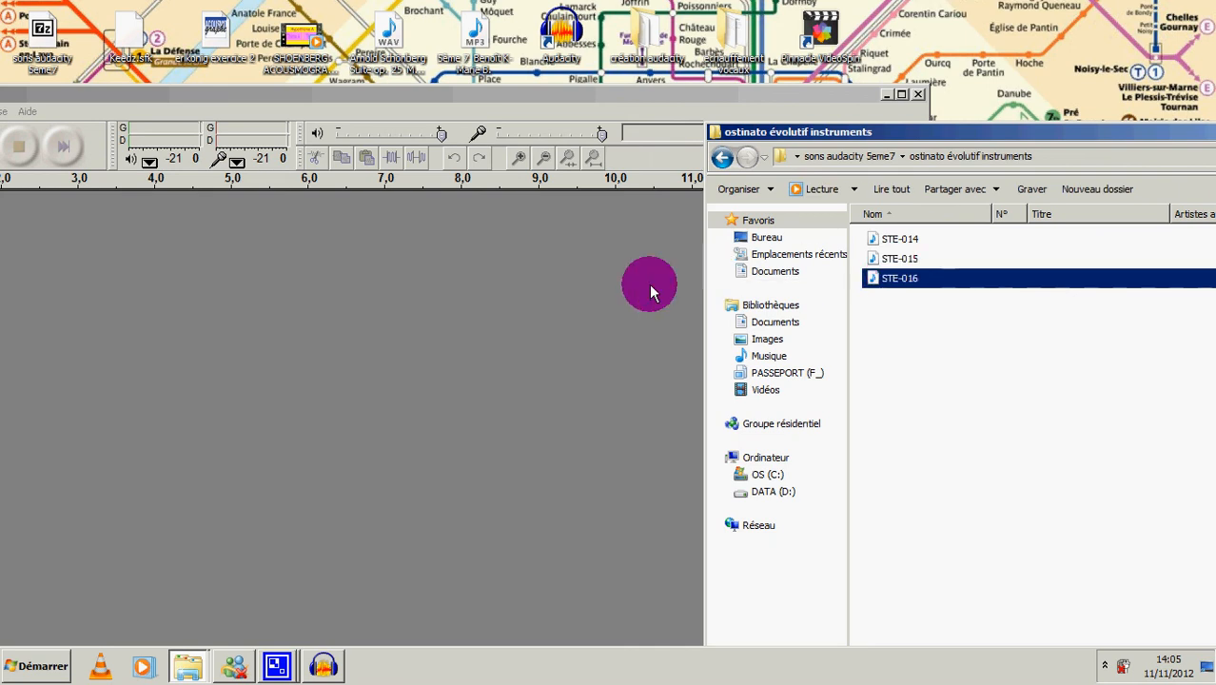
drag(383, 305, 383, 304)
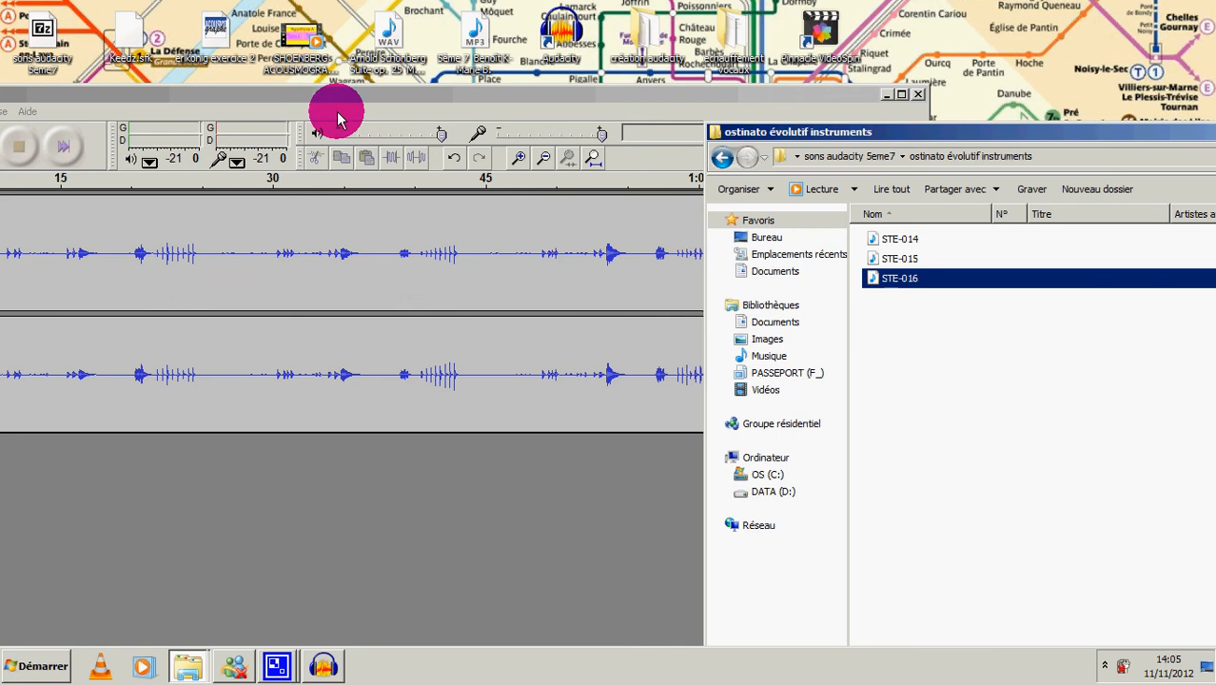
drag(334, 98, 606, 86)
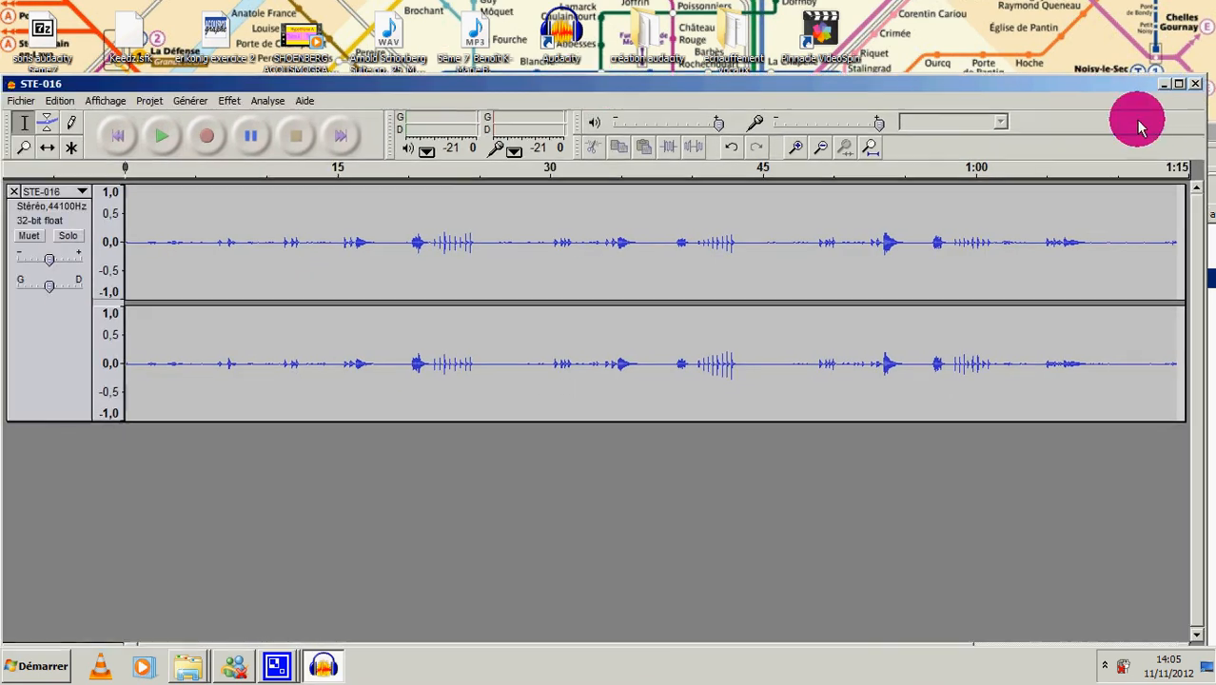
click(1176, 82)
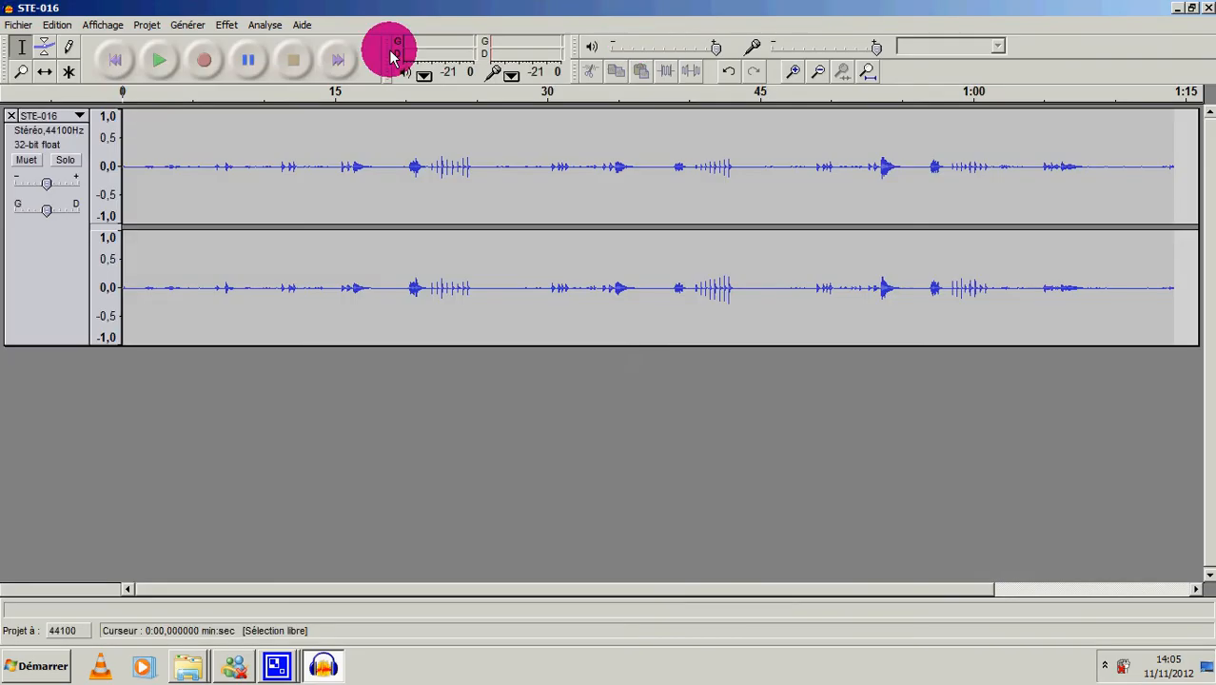
- Listen to the STE-016 track briefly from its start and again from about 0:41, stopping playback each time
click(162, 62)
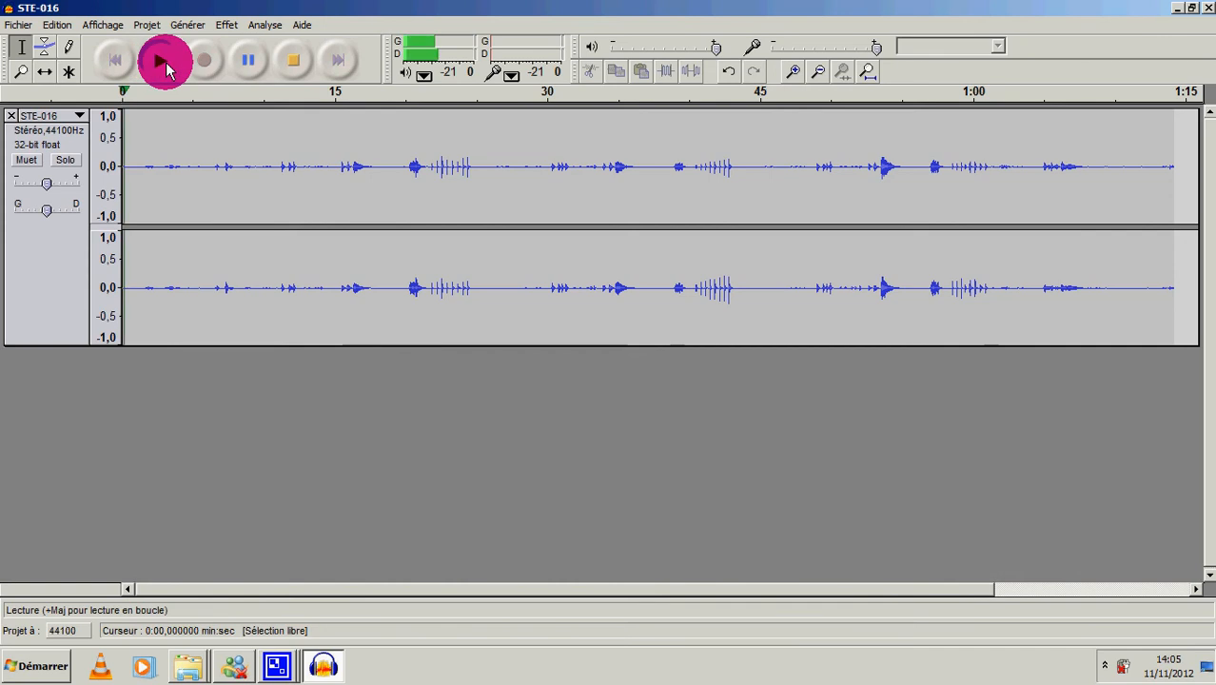
click(291, 63)
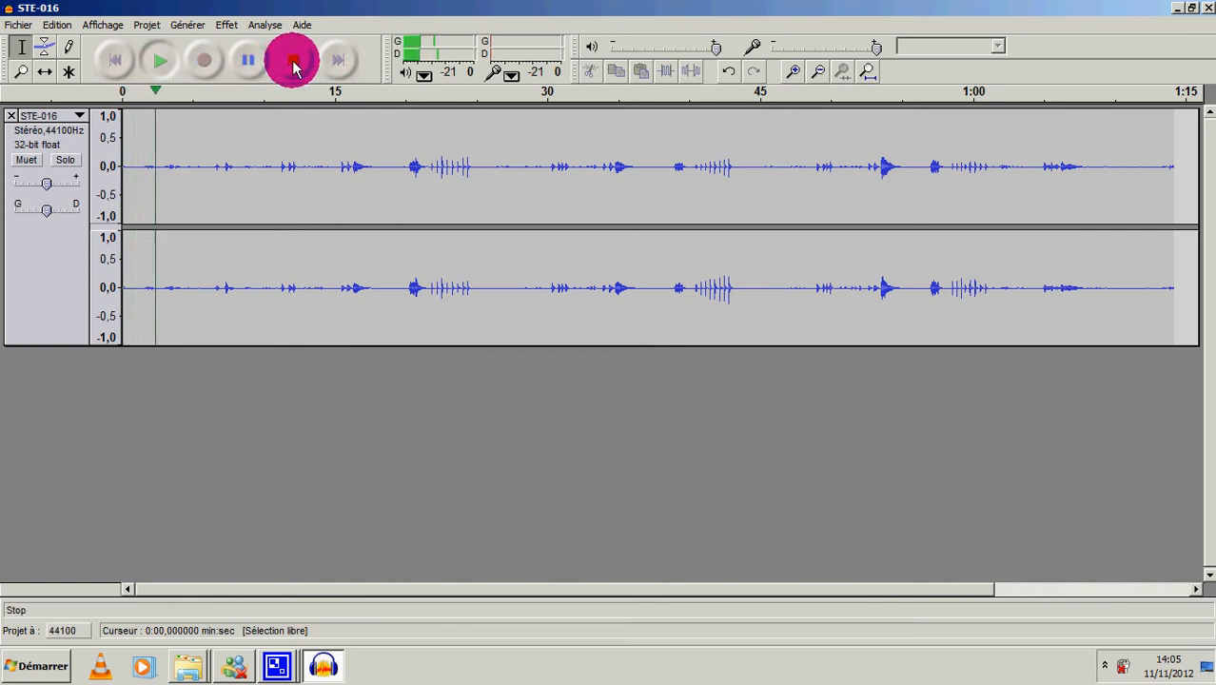
click(444, 204)
click(705, 202)
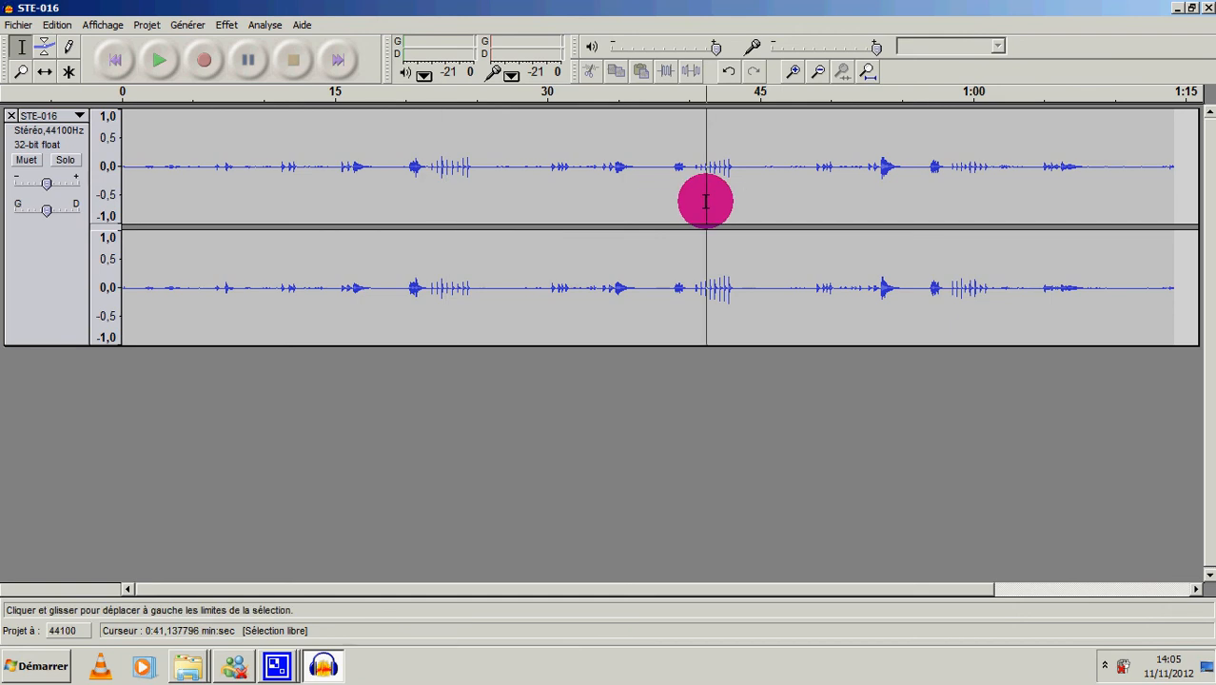
click(169, 67)
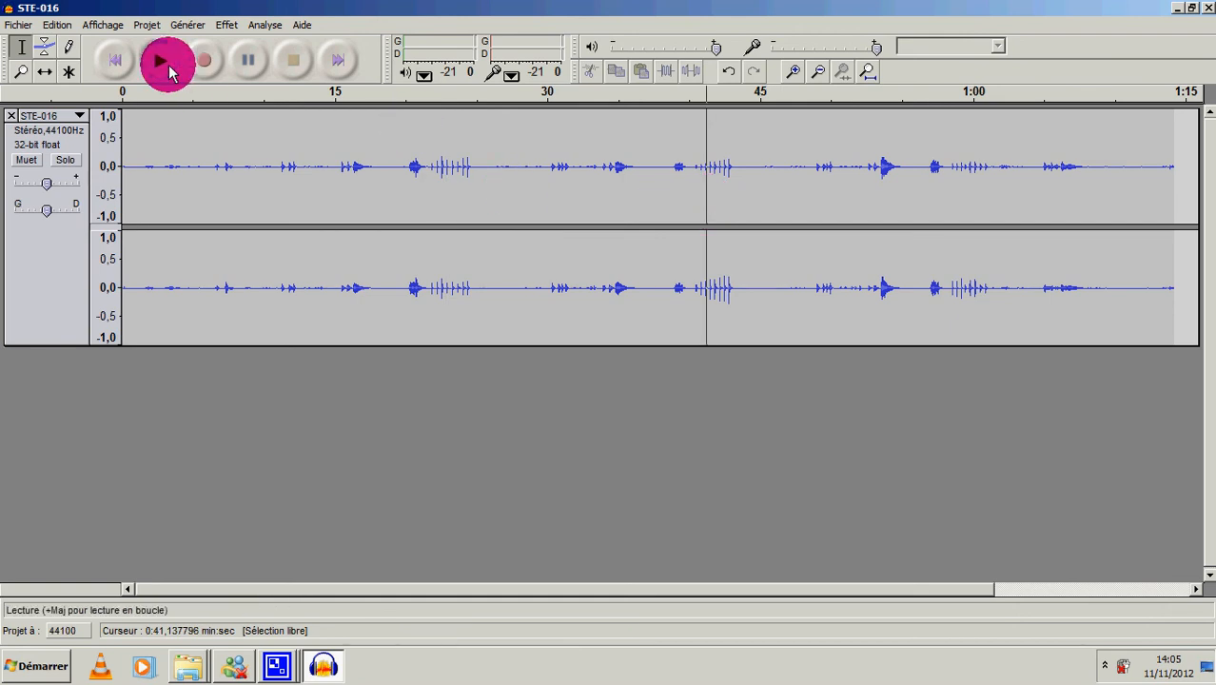
click(289, 59)
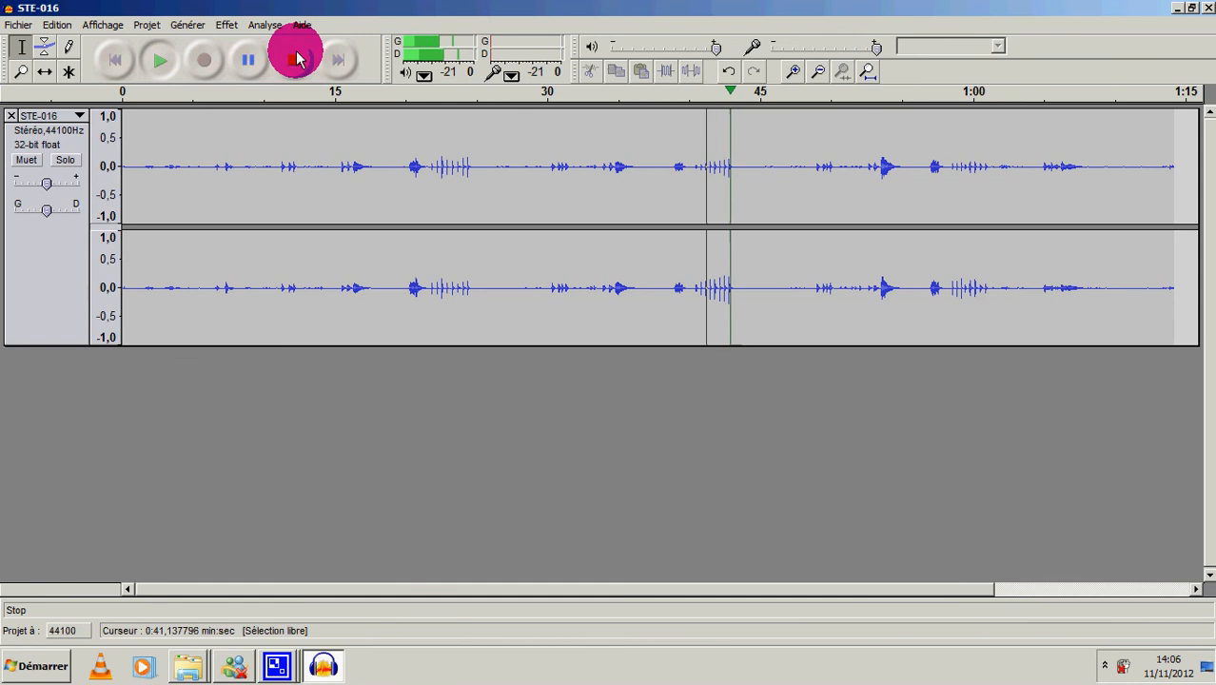
click(298, 60)
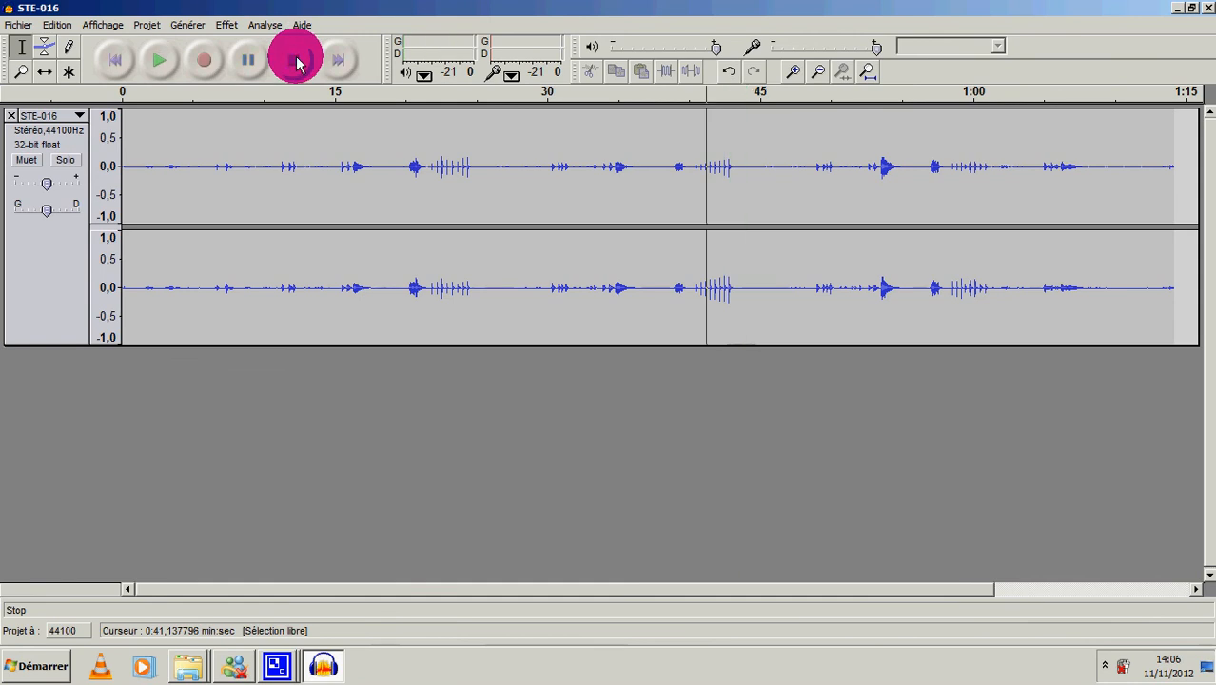
- Jump the cursor to the track's start, to its end and back to its start
click(114, 61)
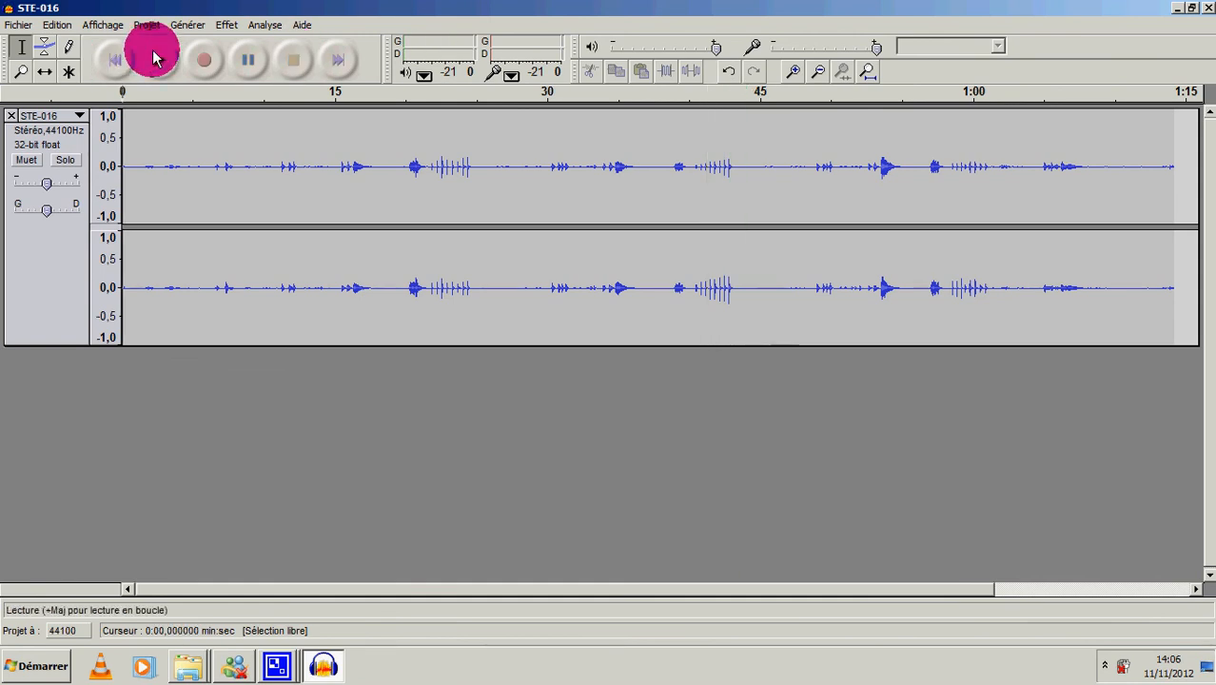
click(325, 60)
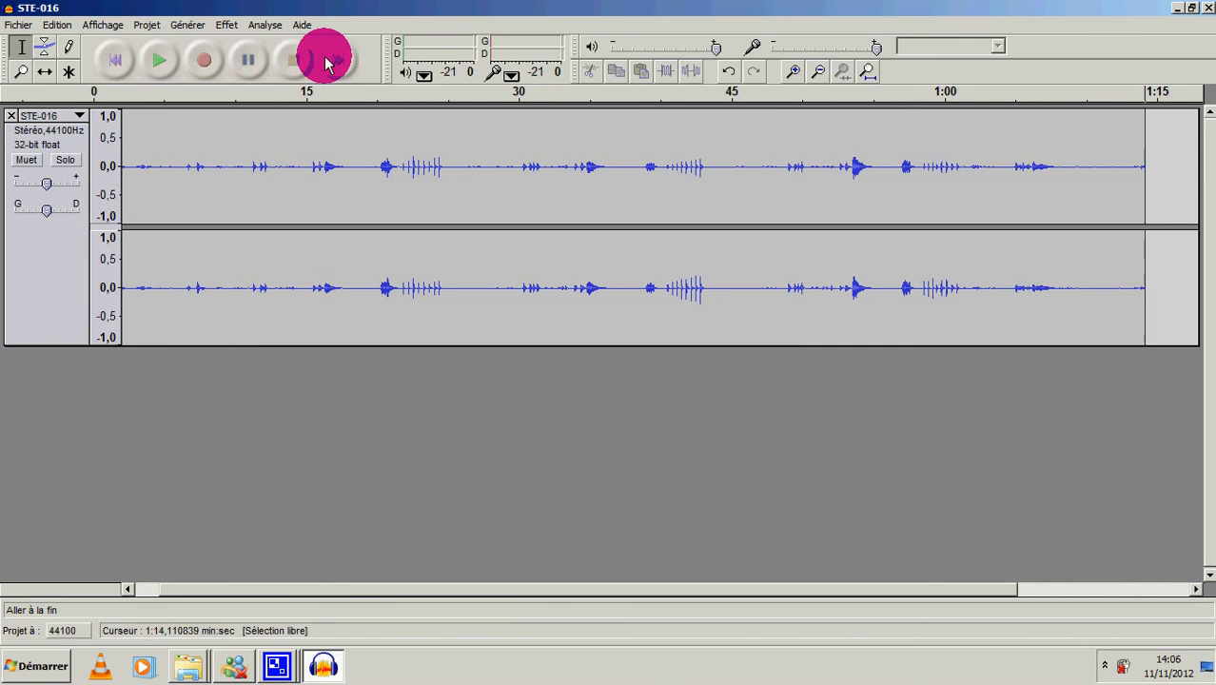
click(115, 61)
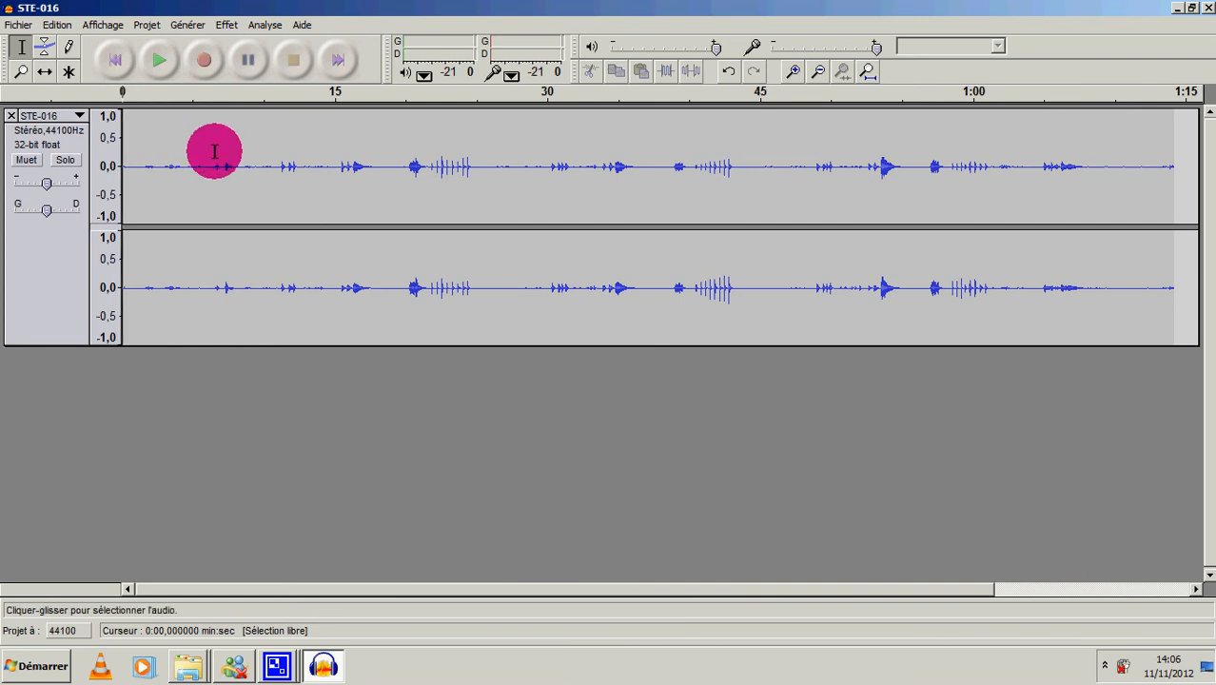
- Slide the STE-016 track along the timeline with the Time Shift tool and return to the Selection tool
click(45, 71)
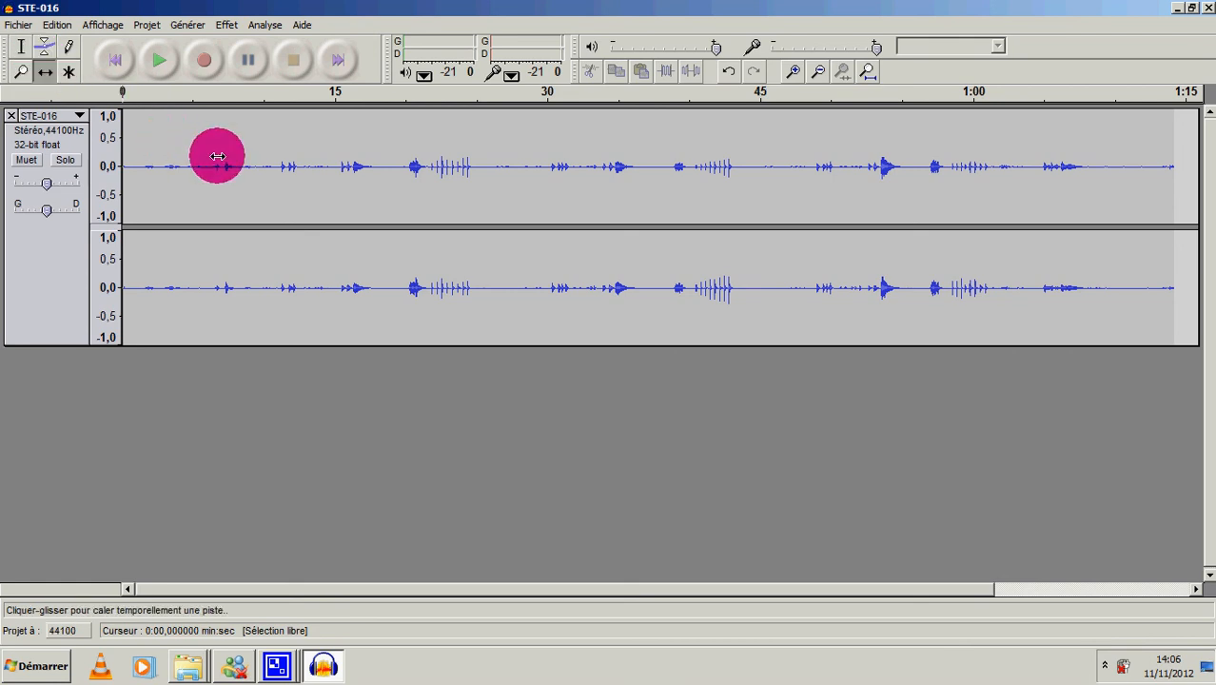
drag(232, 154, 219, 182)
click(22, 46)
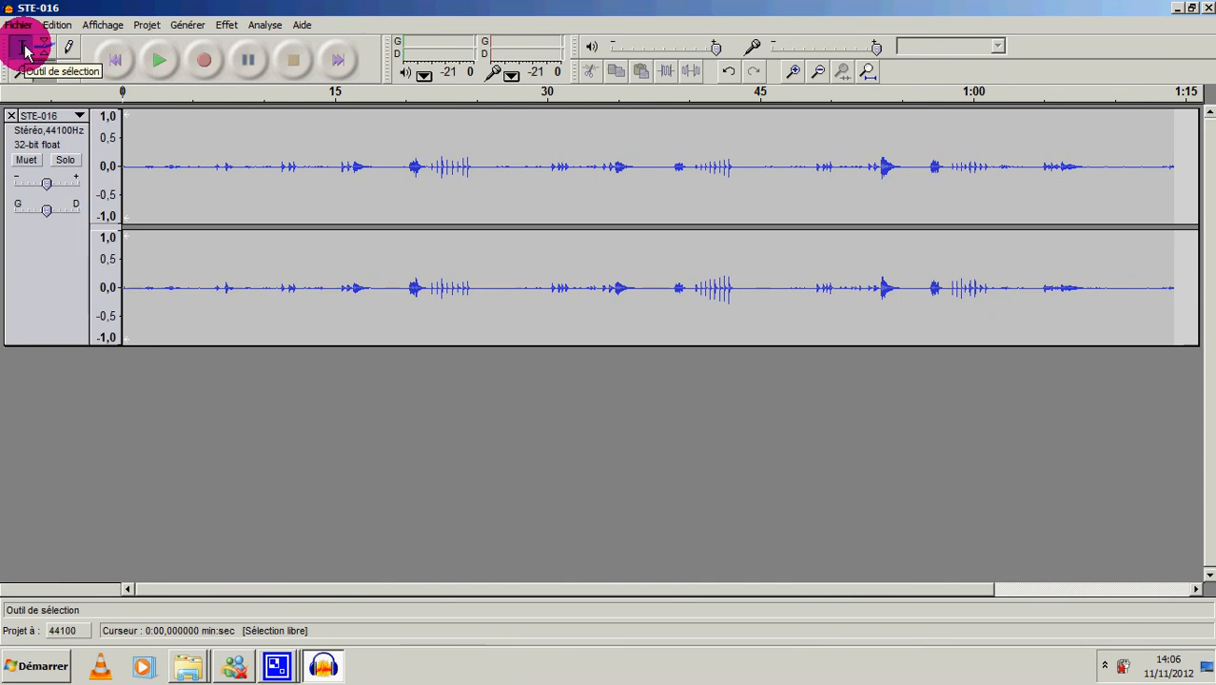
- Select the passage from about 0:20 to 0:44 and clear it by placing the cursor at about 0:15
click(402, 169)
drag(401, 169, 747, 180)
click(330, 169)
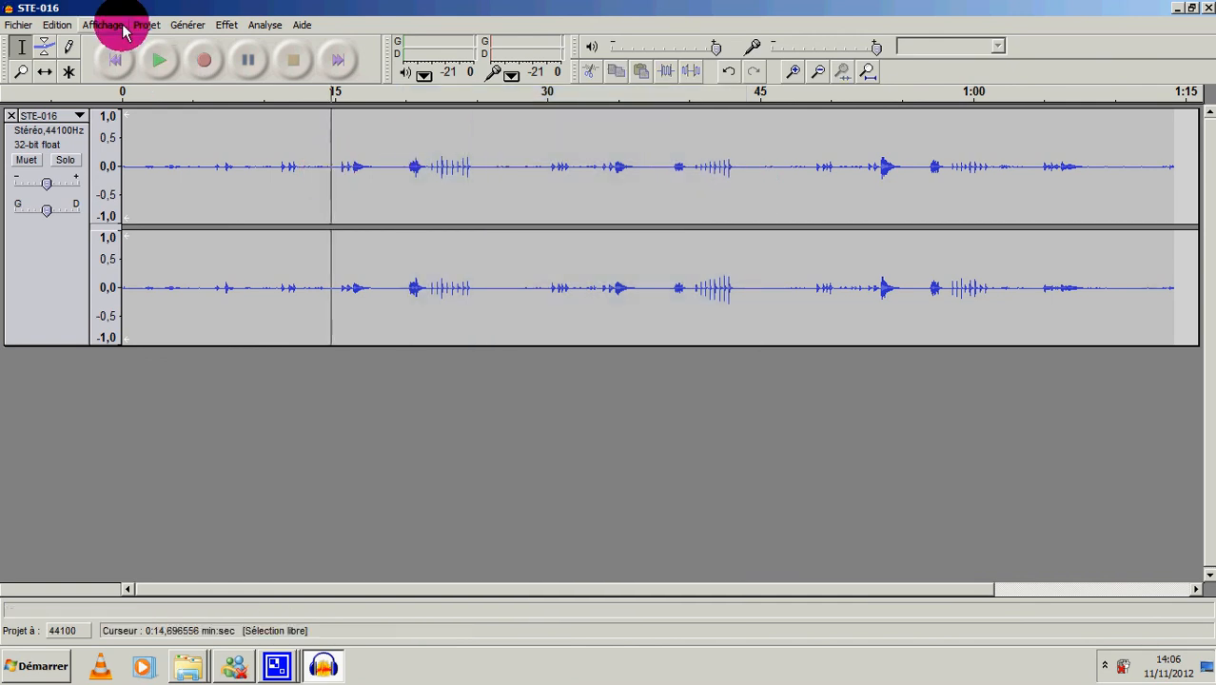
- Select the whole STE-016 track and apply Change Speed with a modification percentage of about 270.37
drag(125, 150, 1177, 145)
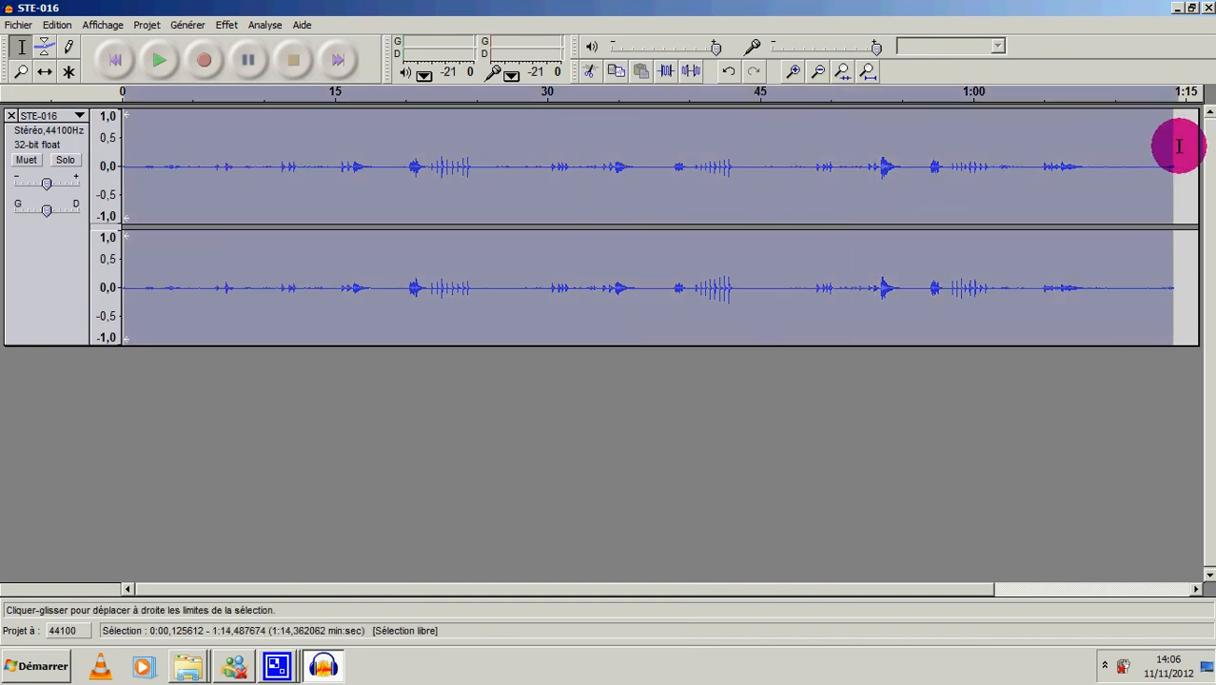
click(226, 26)
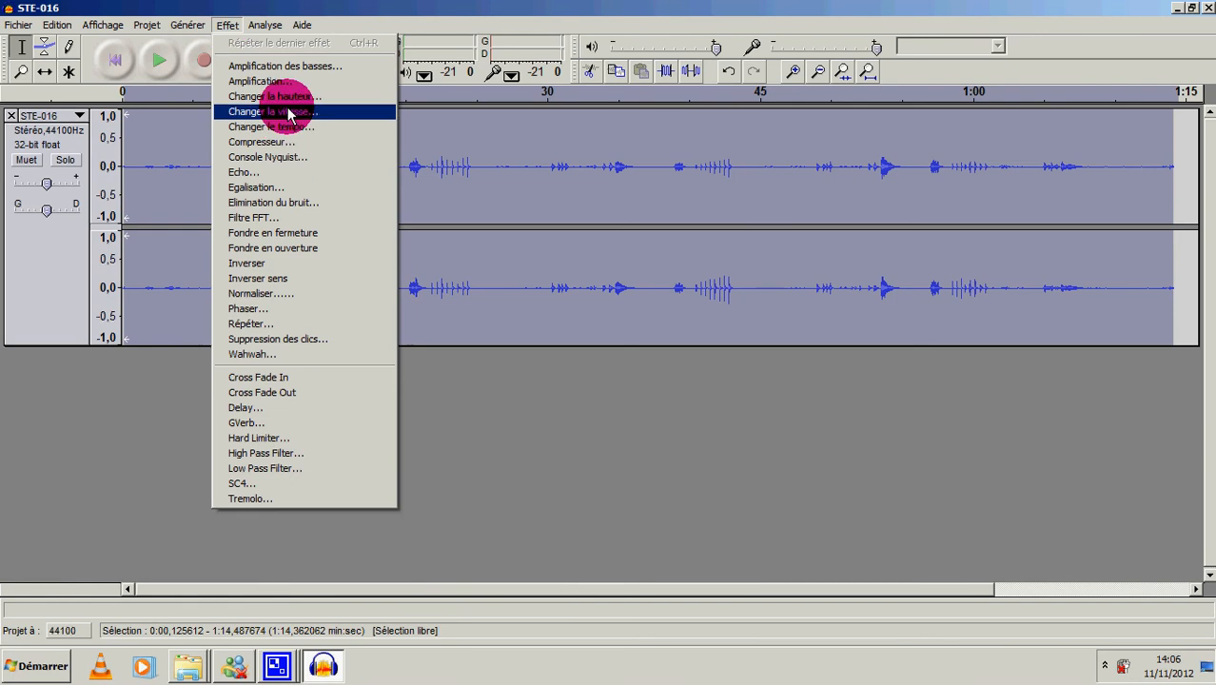
click(290, 112)
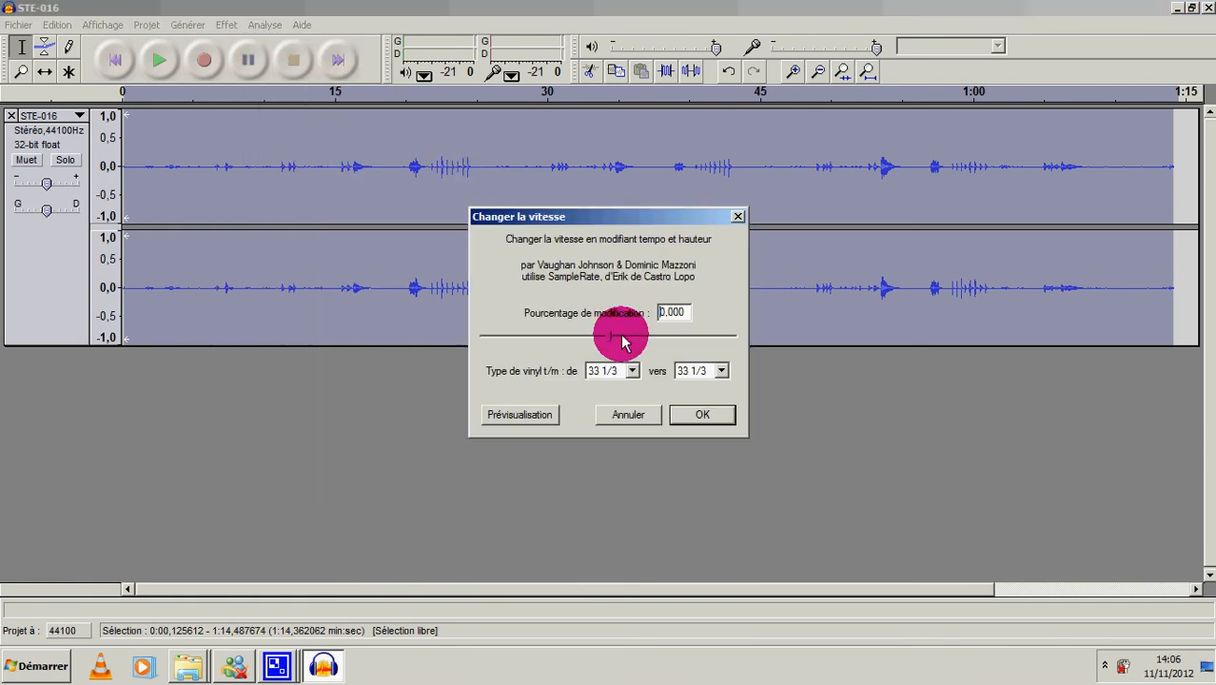
drag(615, 341, 701, 340)
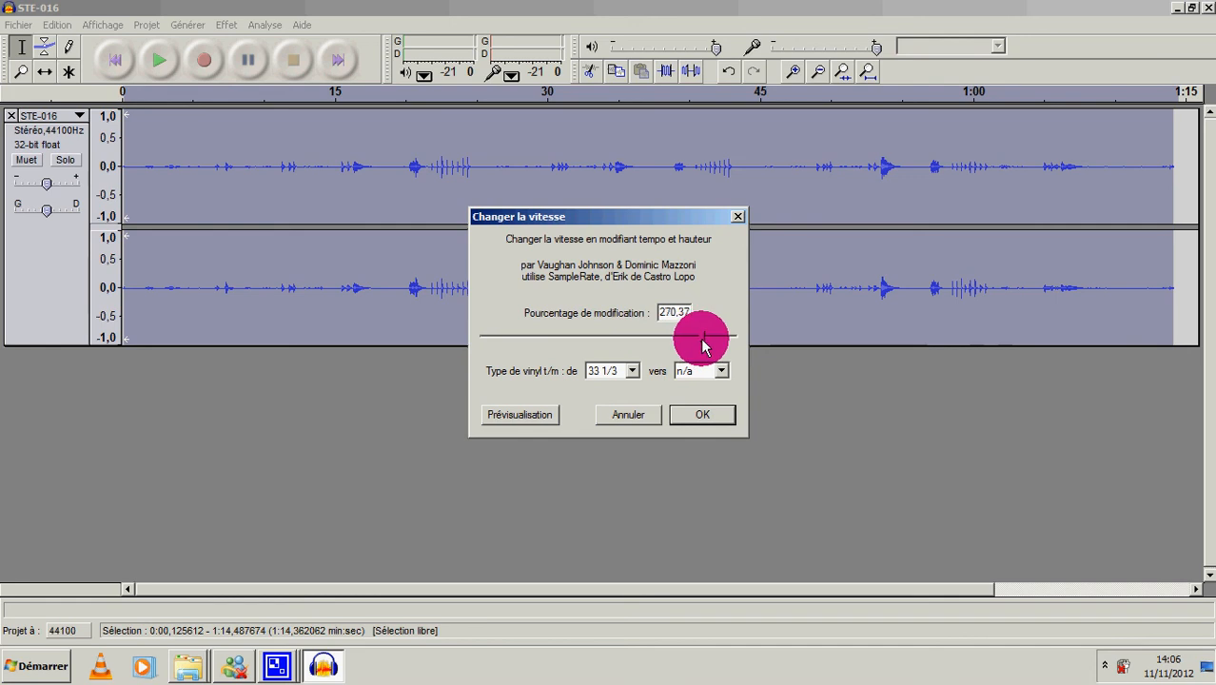
click(704, 417)
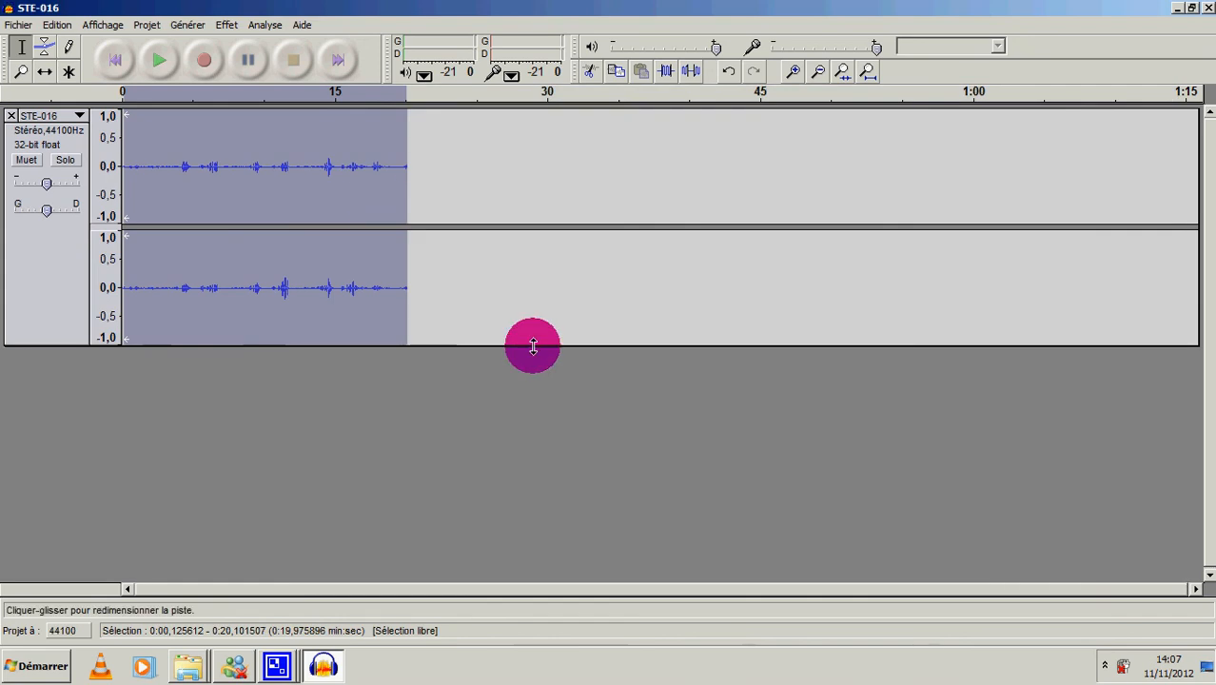
- Play the sped-up track from about 0:03.6, pause to raise its gain almost to the maximum, and stop playback after listening again
click(174, 170)
click(158, 58)
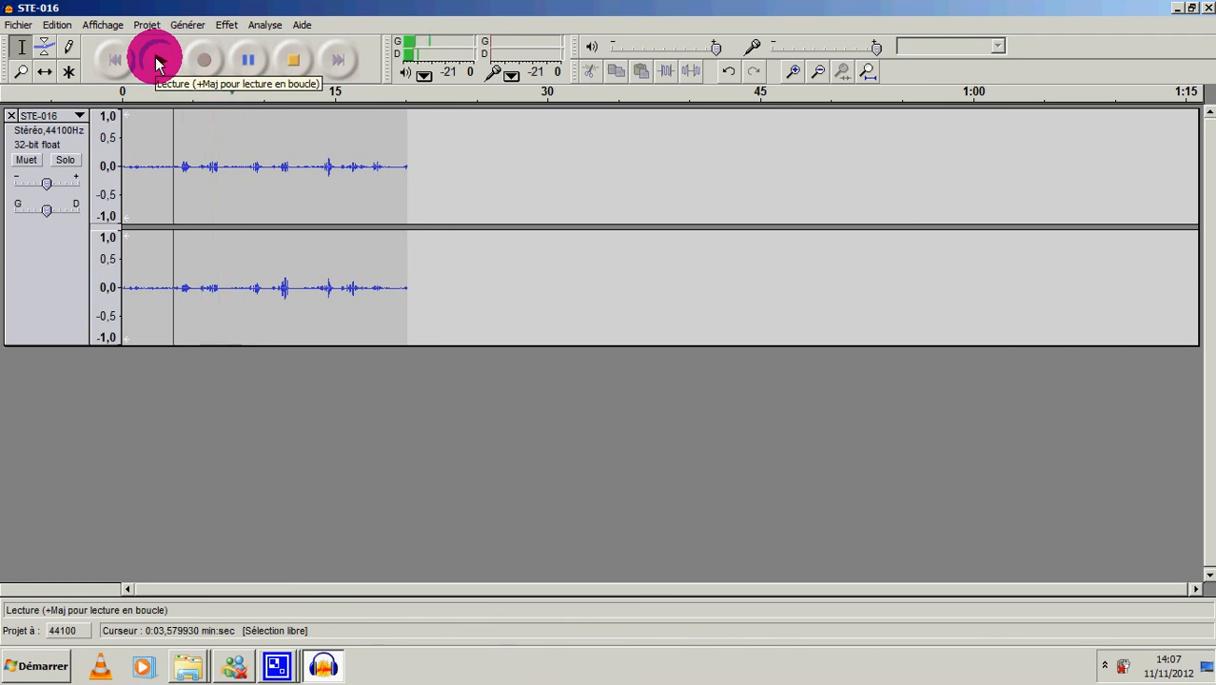
click(250, 61)
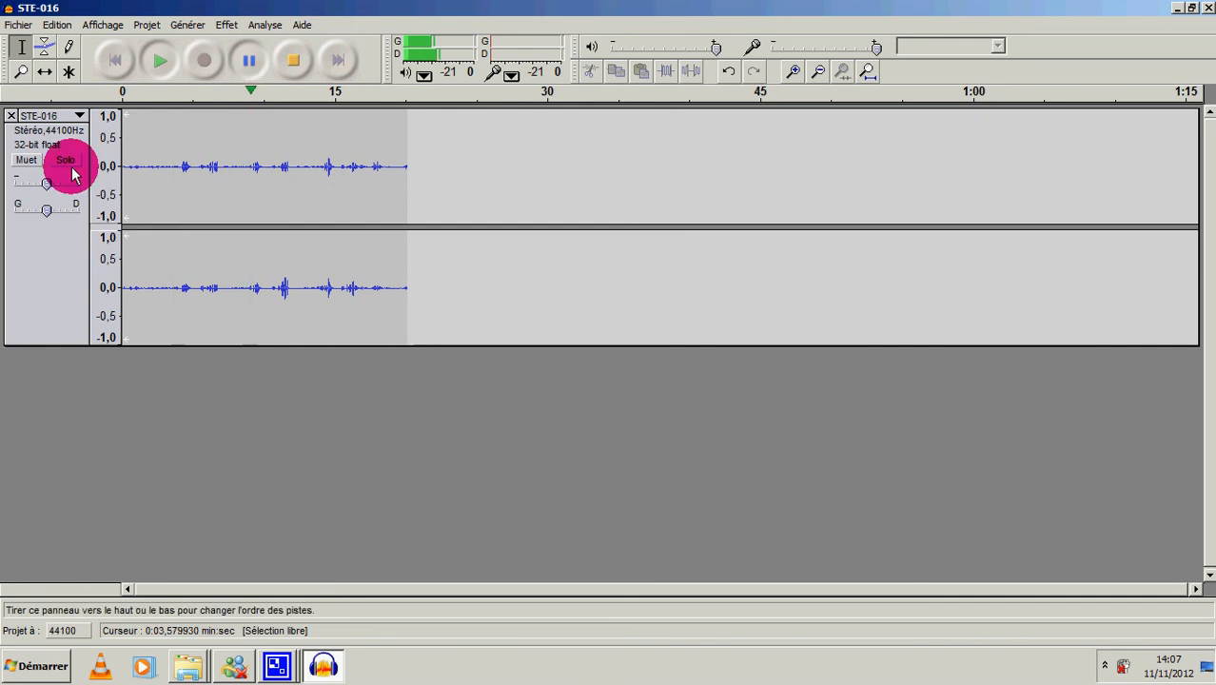
drag(49, 182, 75, 188)
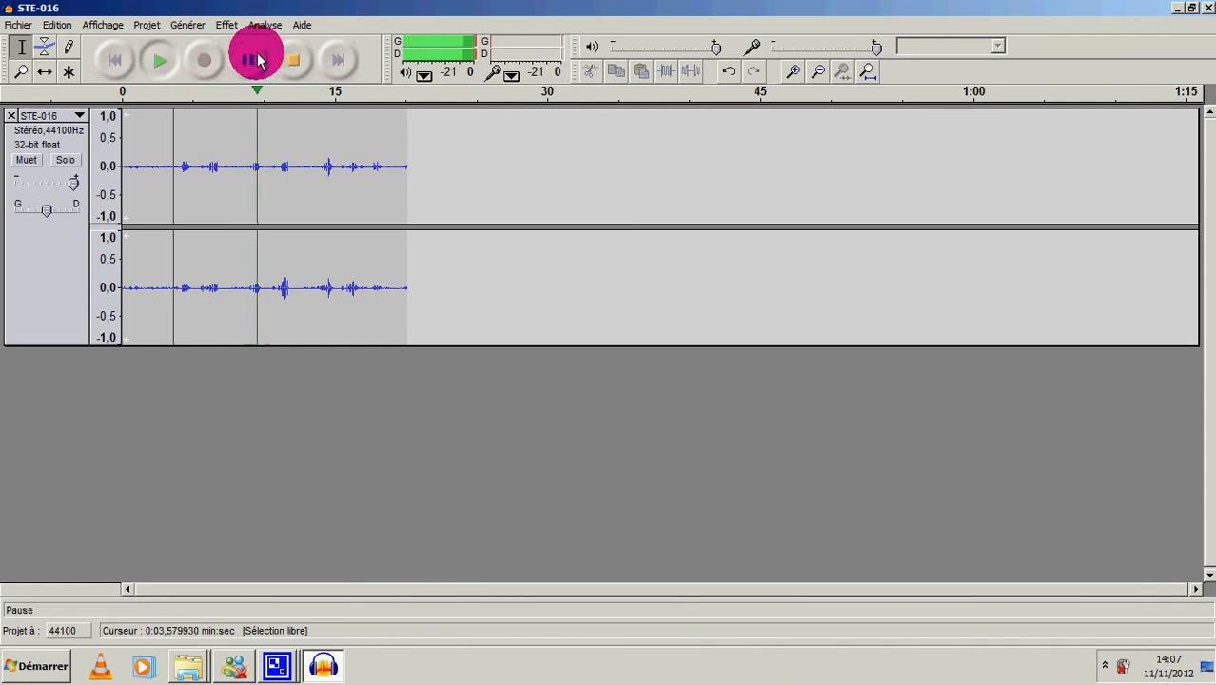
click(290, 58)
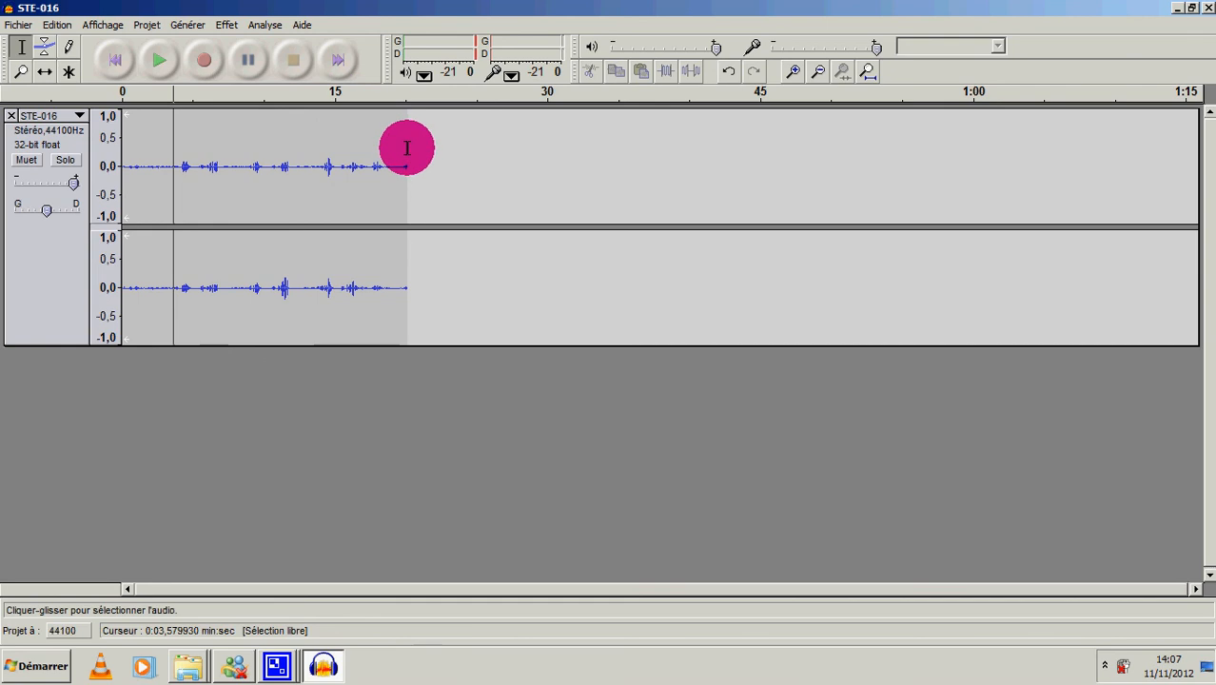
- Select the whole STE-016 clip from 0:00 to about 0:20 and copy it
click(46, 74)
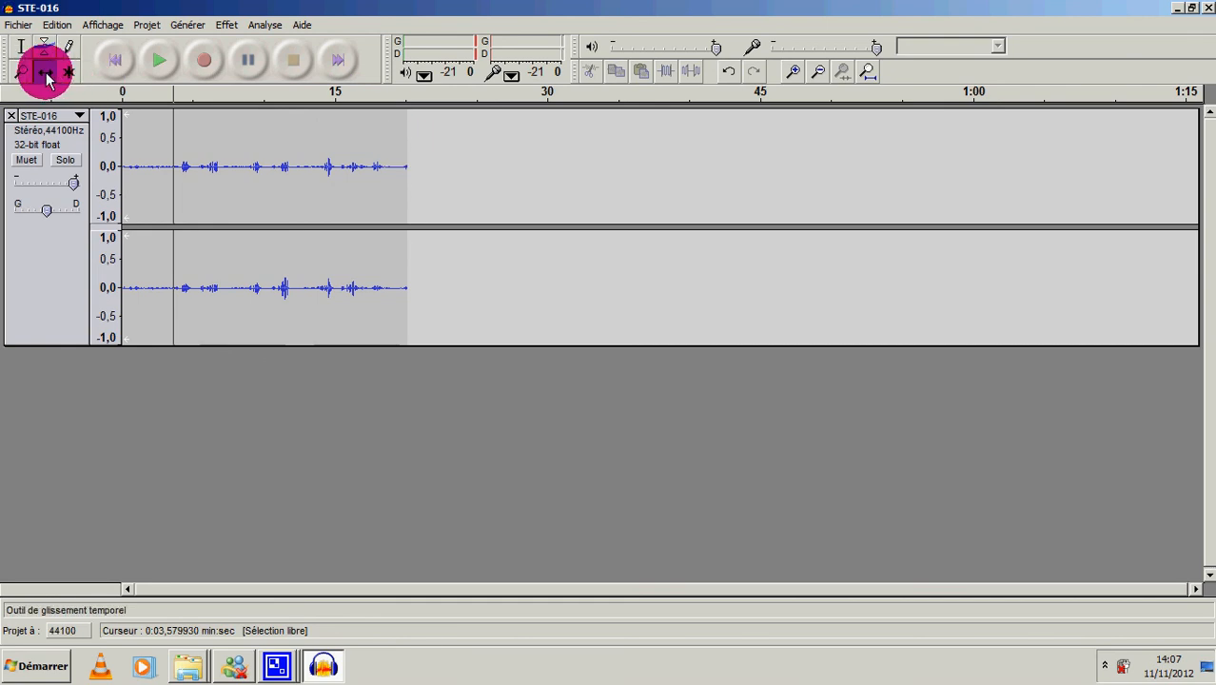
click(20, 44)
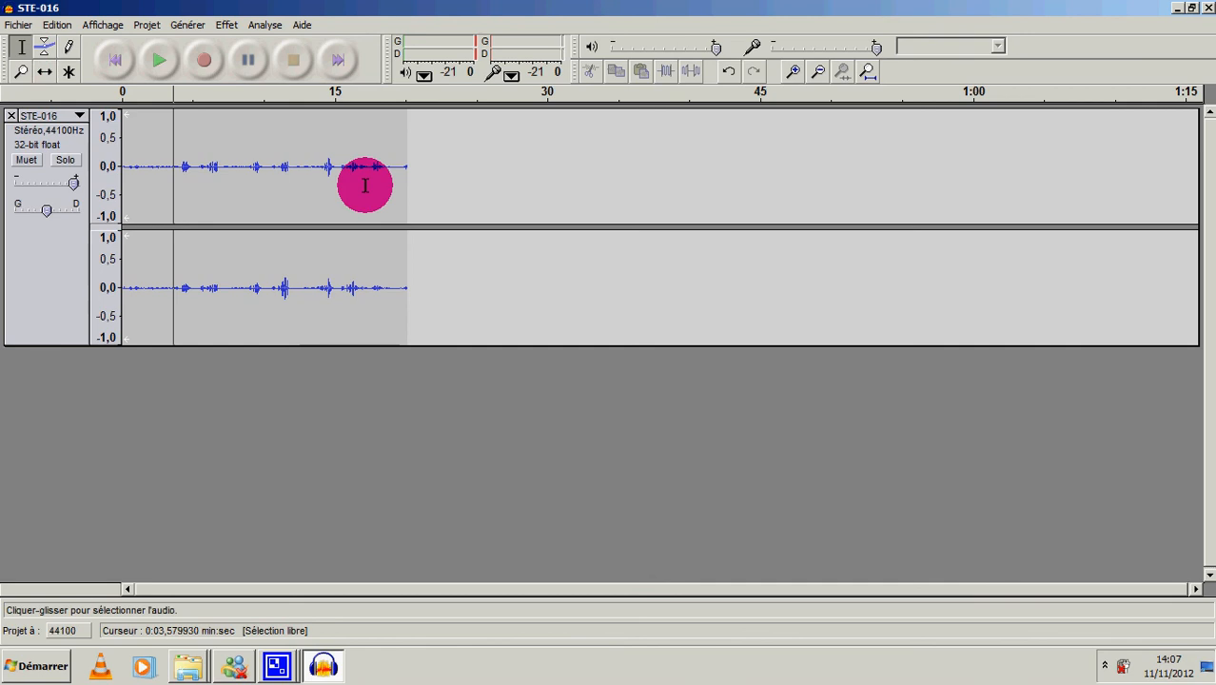
drag(406, 185, 103, 198)
click(54, 26)
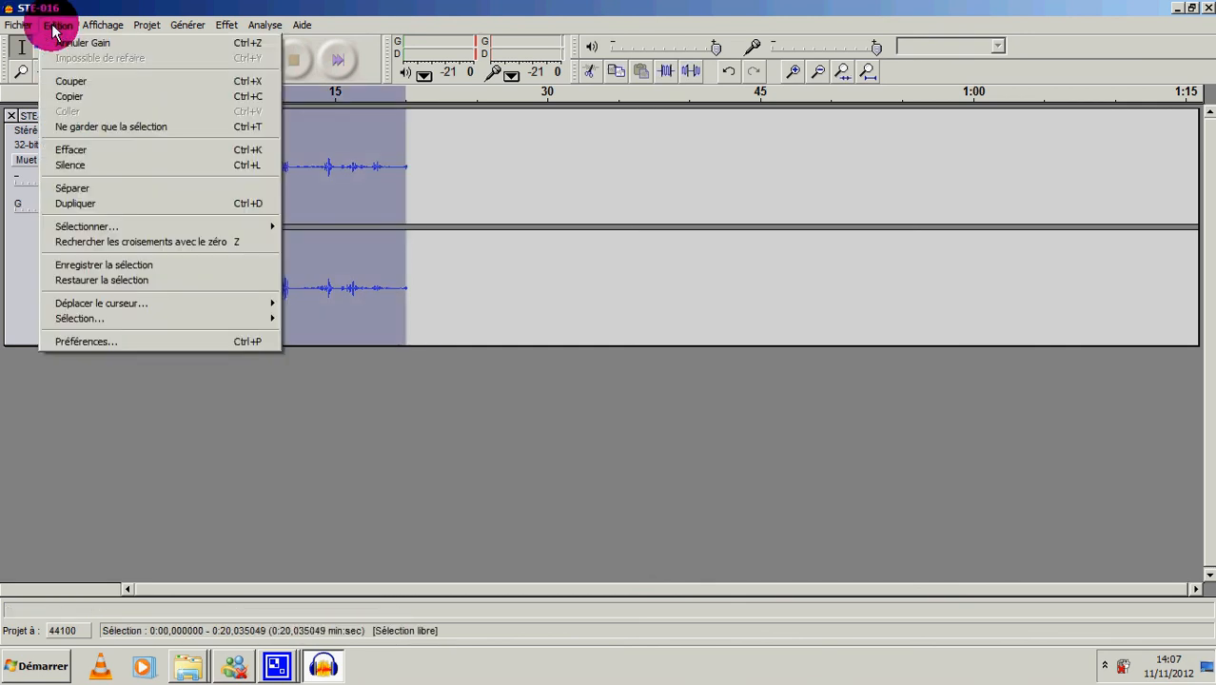
click(78, 99)
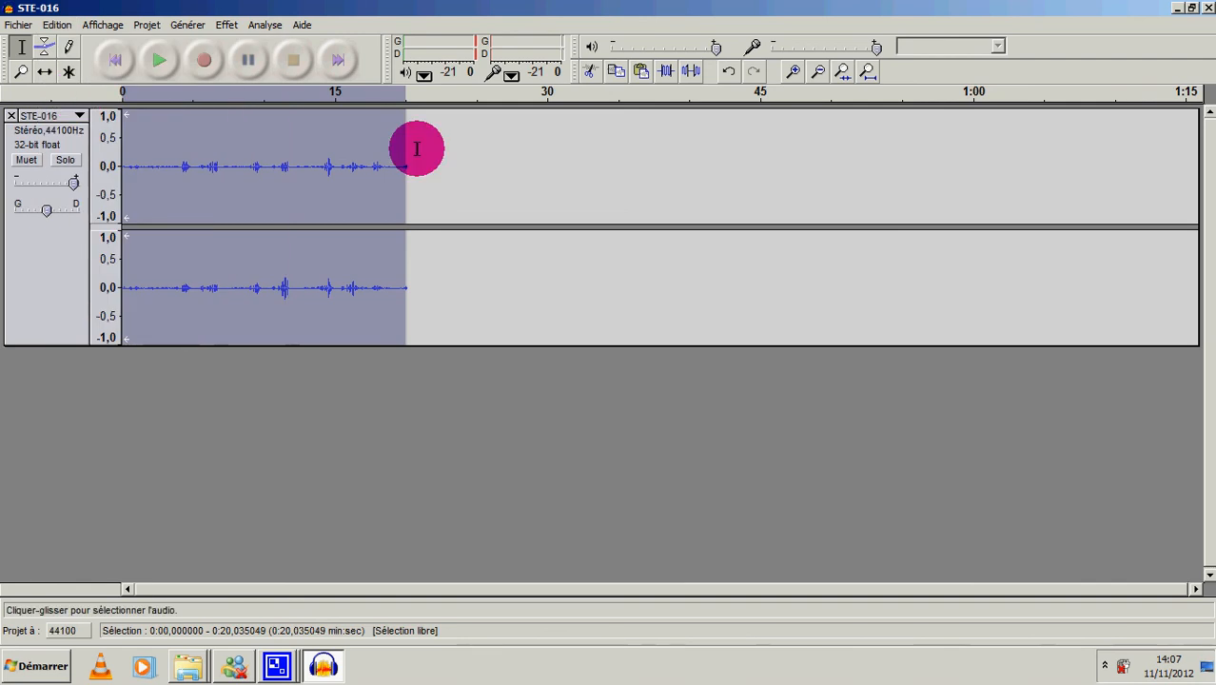
- Paste the copied STE-016 clip twice on its own track, at about 0:20.8 and at about 0:42
click(416, 149)
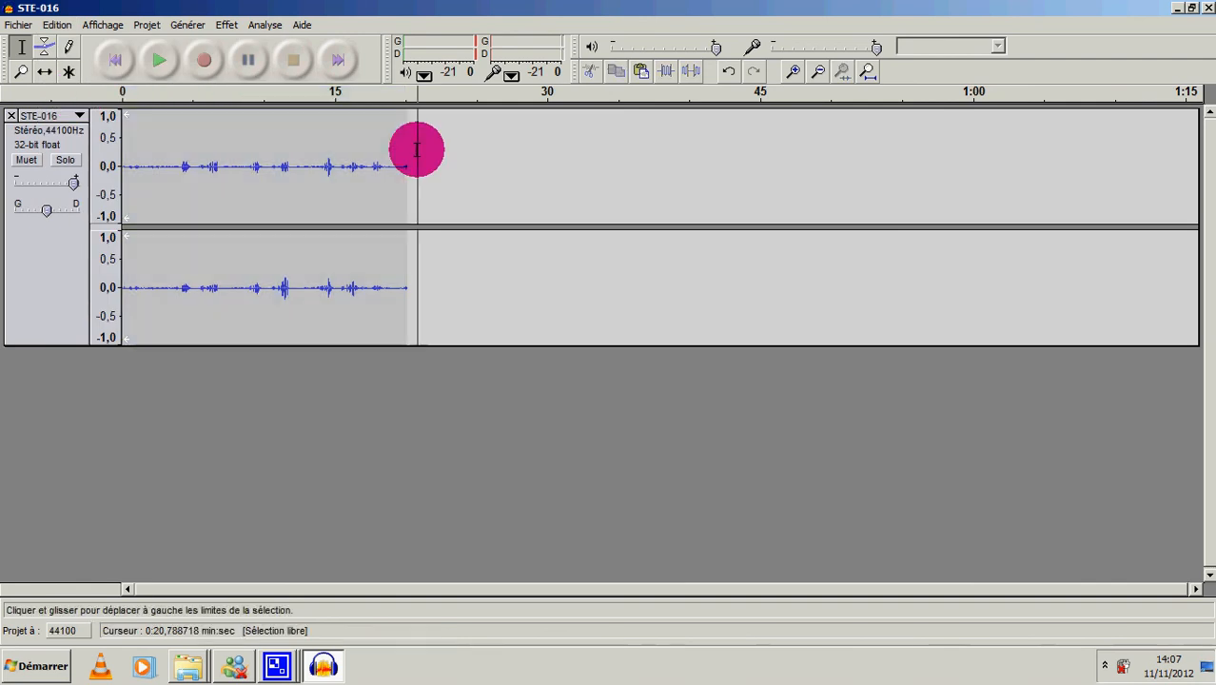
click(56, 26)
click(67, 111)
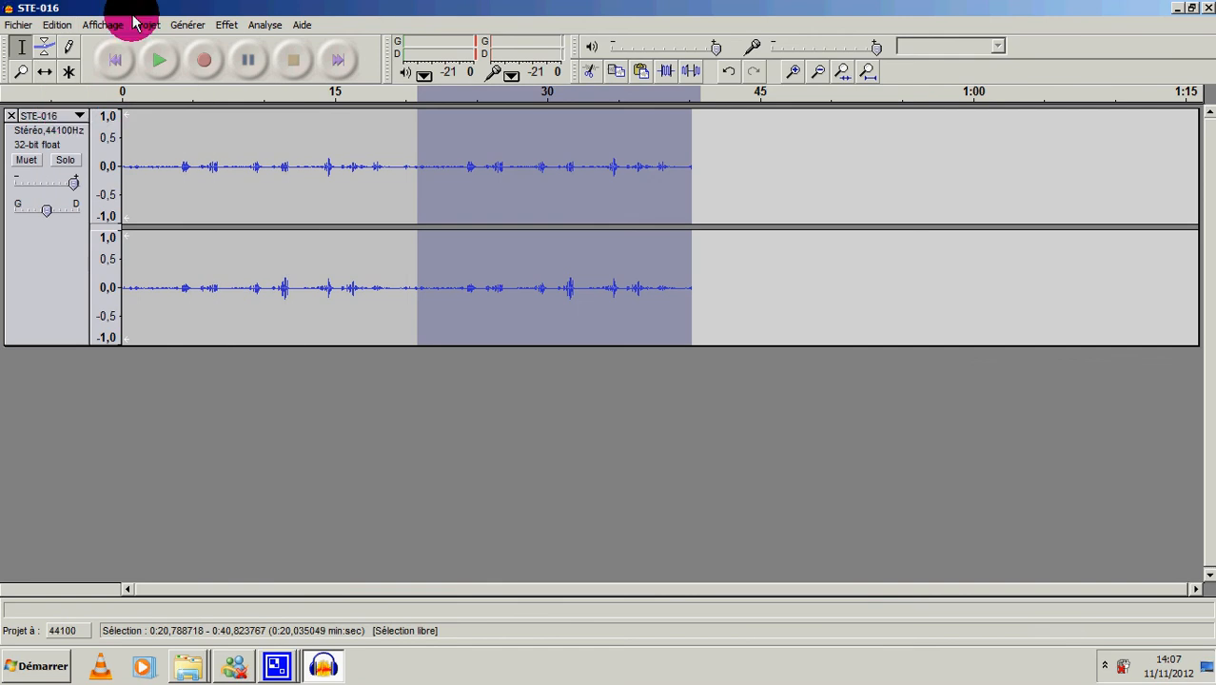
click(717, 228)
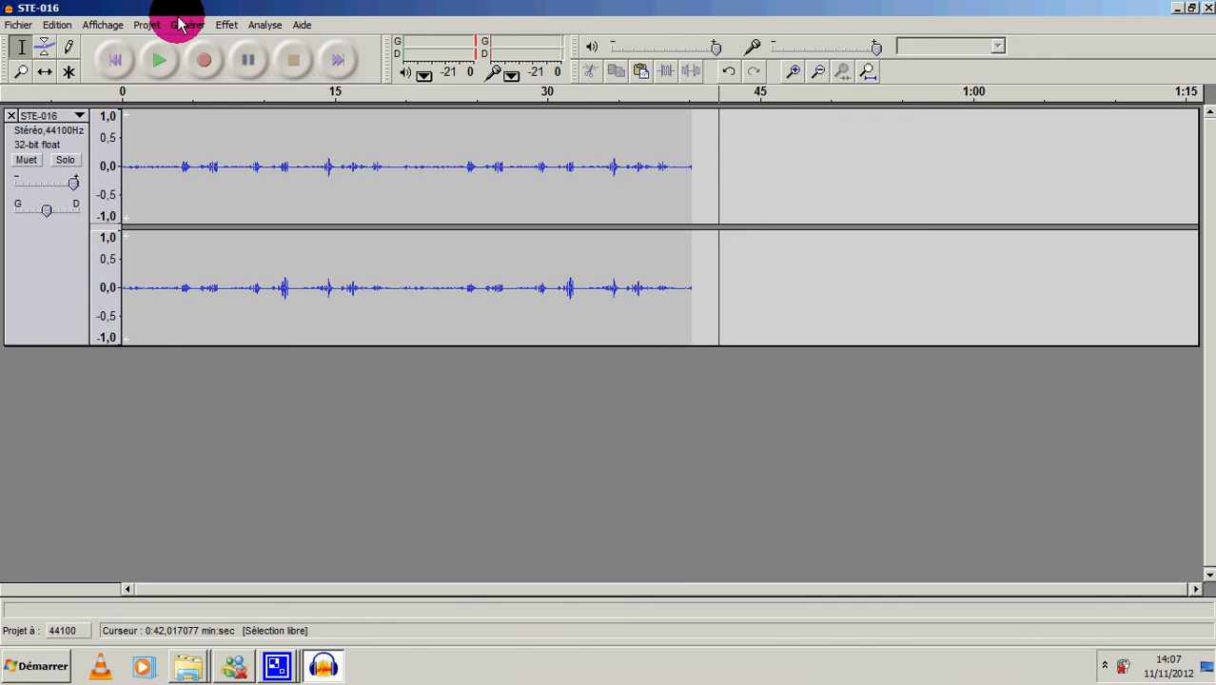
click(57, 26)
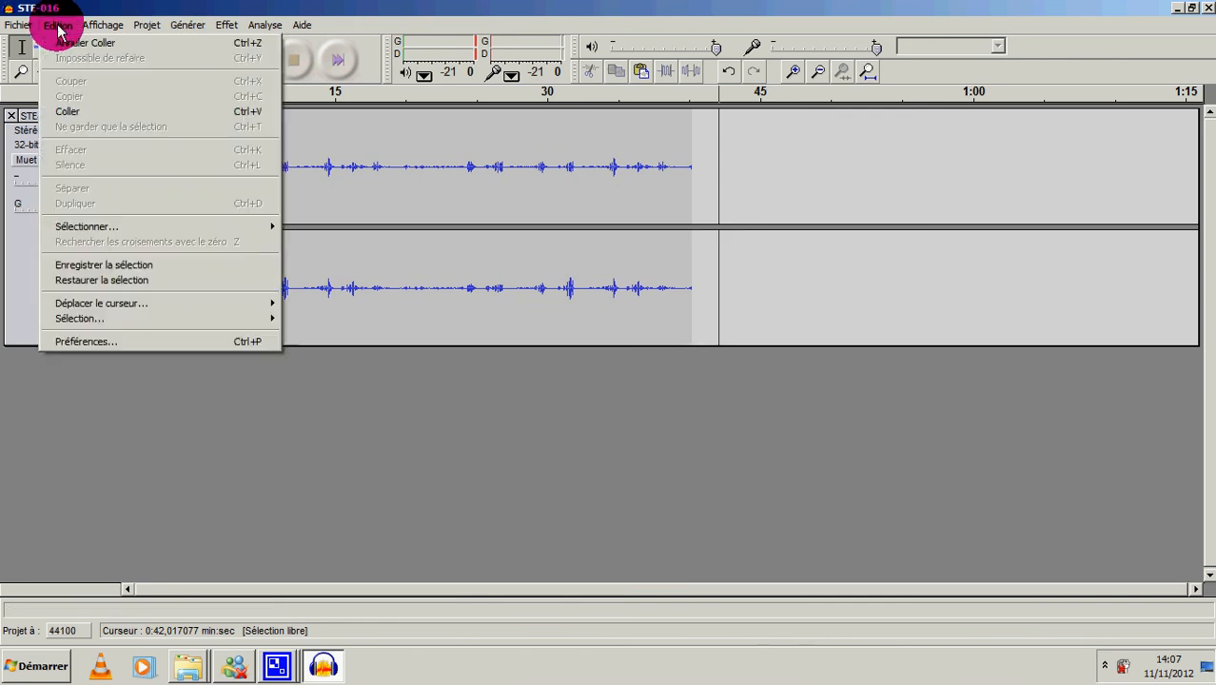
click(84, 112)
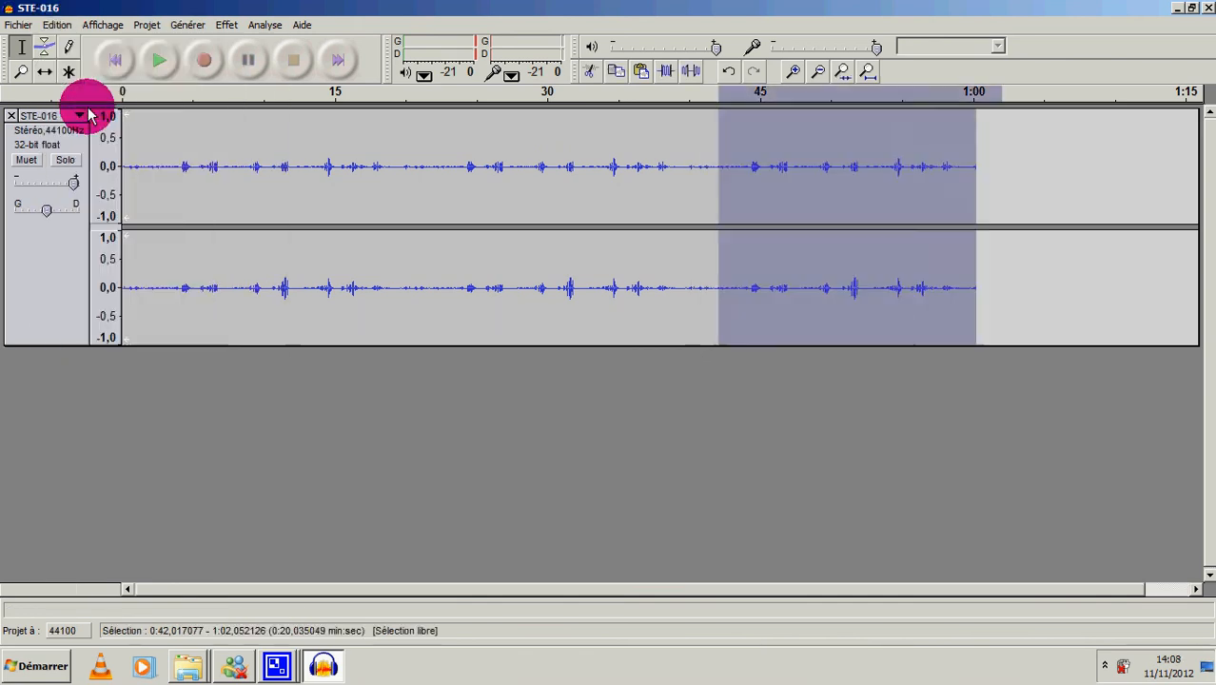
- Cut the end of the STE-016 track, from about 0:45.7 to 1:01.9
click(767, 179)
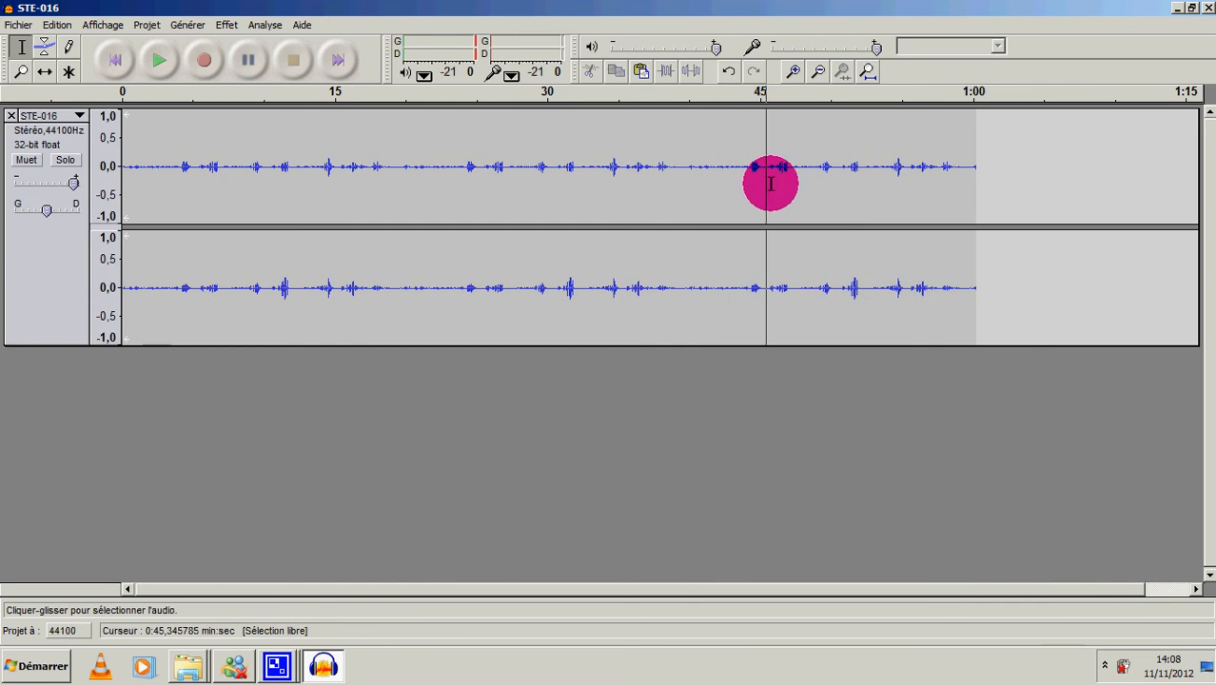
drag(771, 183, 1000, 170)
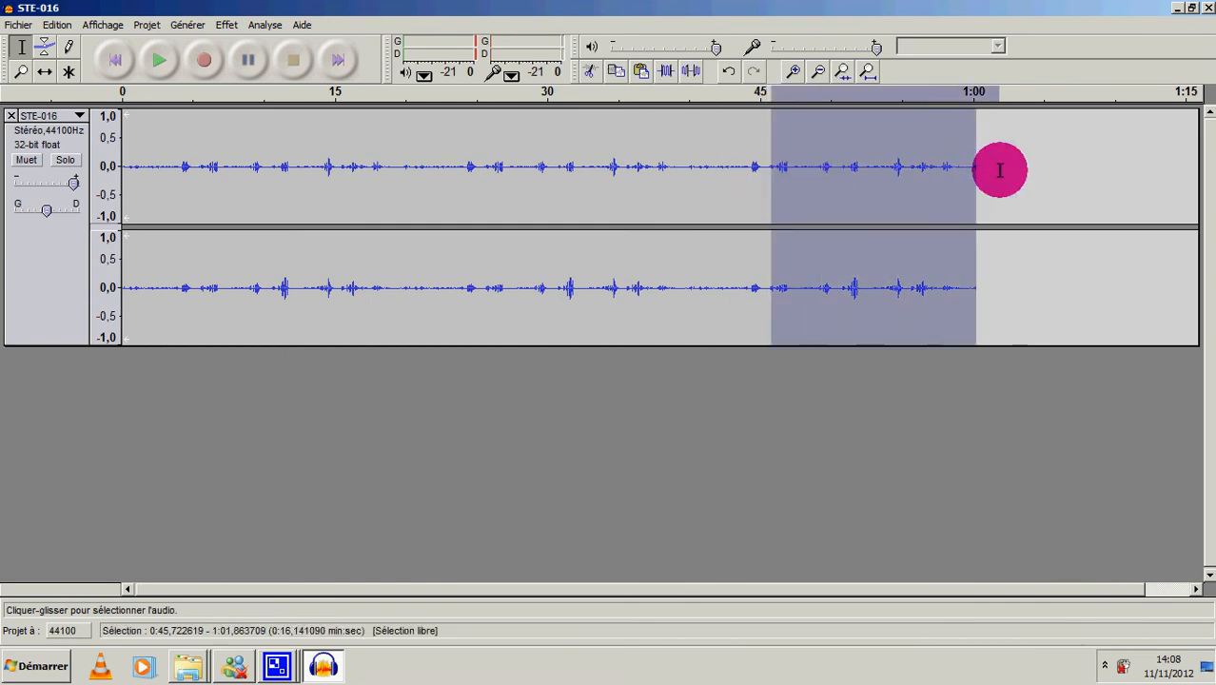
click(55, 27)
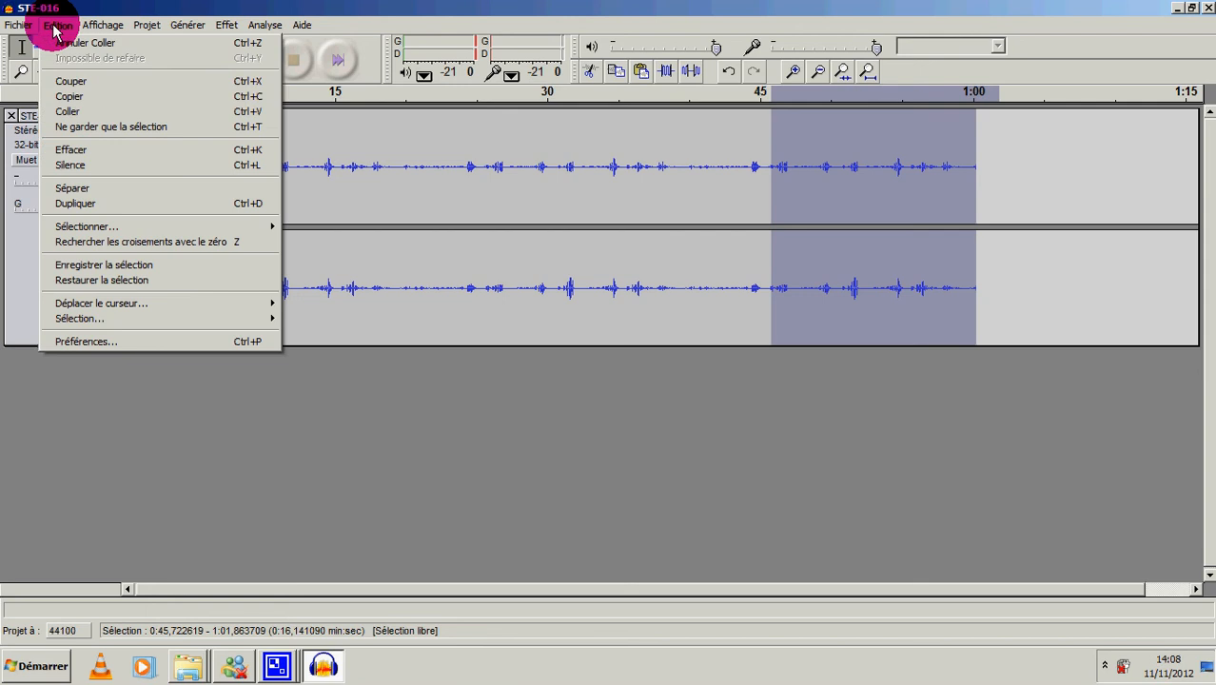
click(76, 87)
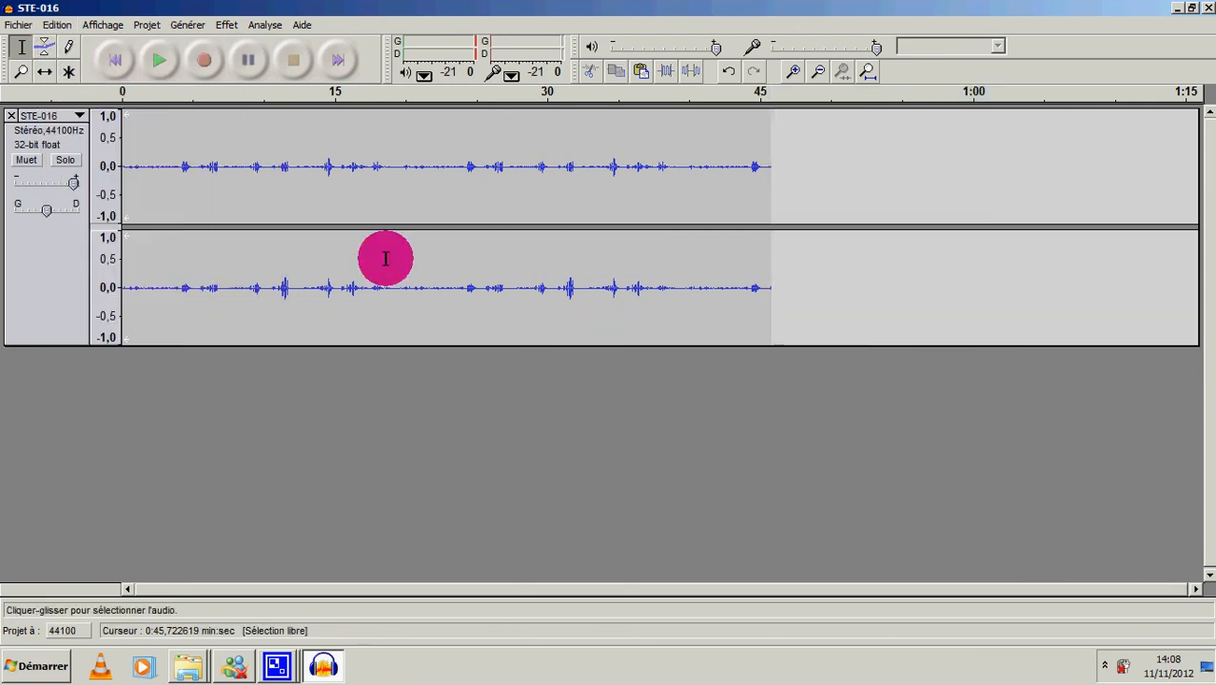
- Restore the audio editor window and the sound folder window and arrange them side by side
click(1192, 9)
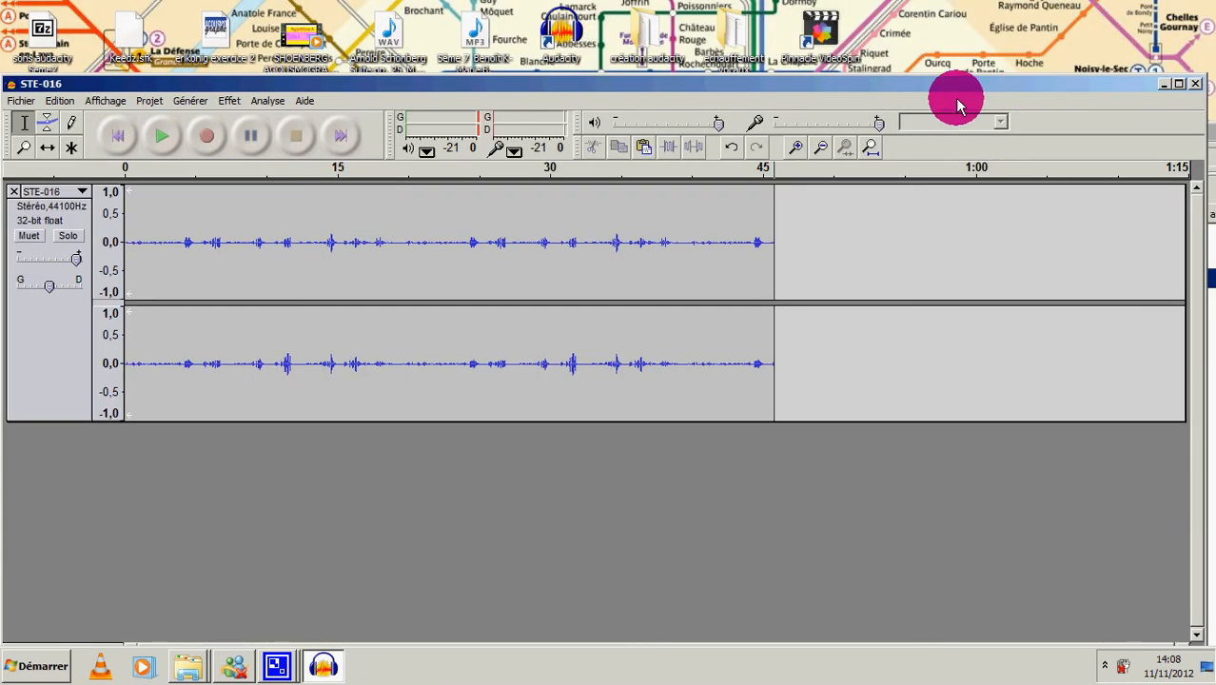
drag(955, 89, 695, 52)
drag(1038, 130, 921, 8)
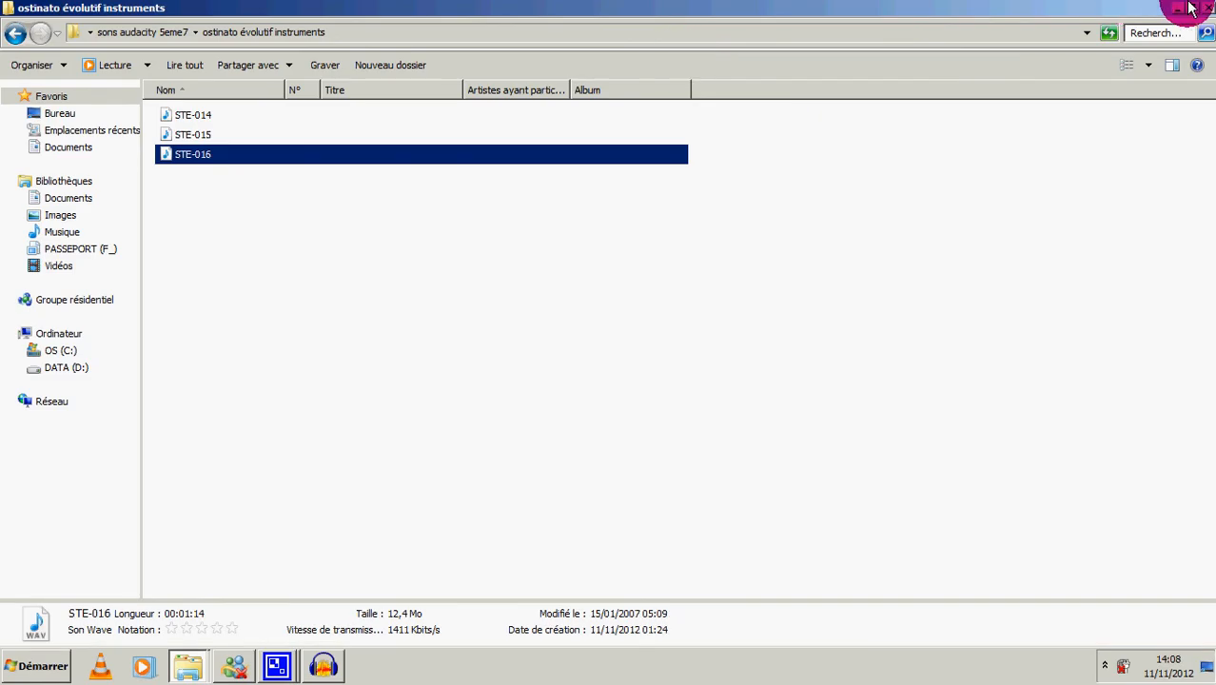
click(1192, 9)
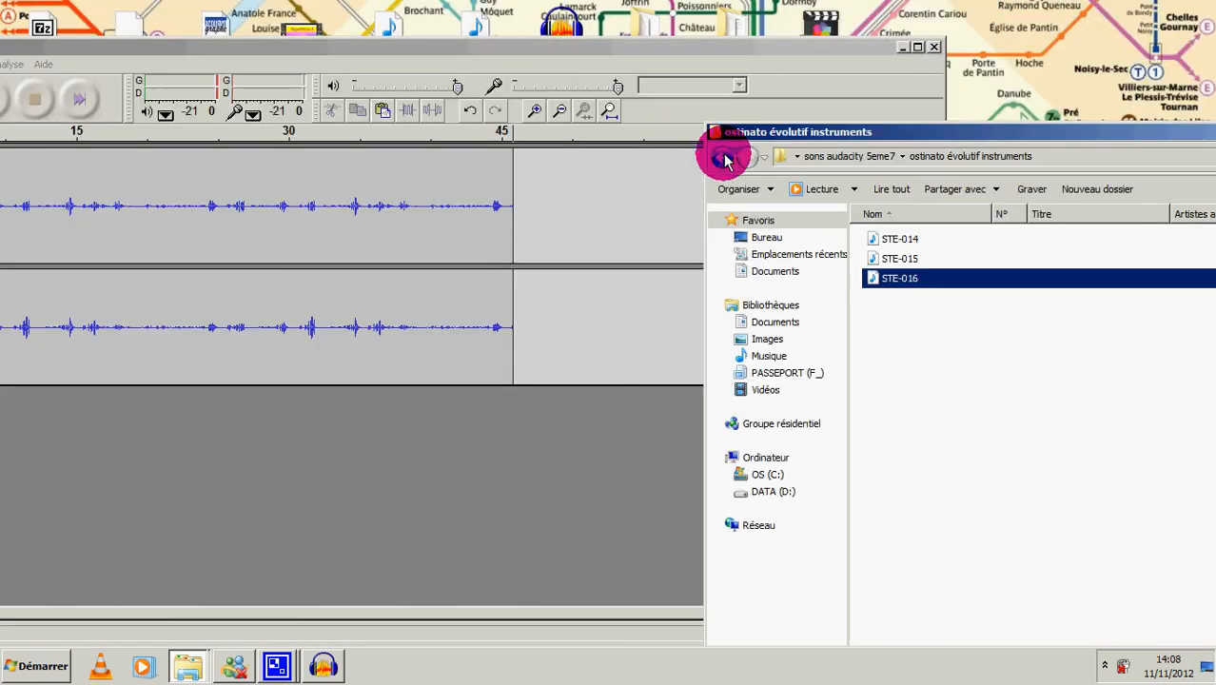
- Import STE-011 from the "ostinato évolutif voix" folder as a new track and maximize the Audacity window
click(723, 158)
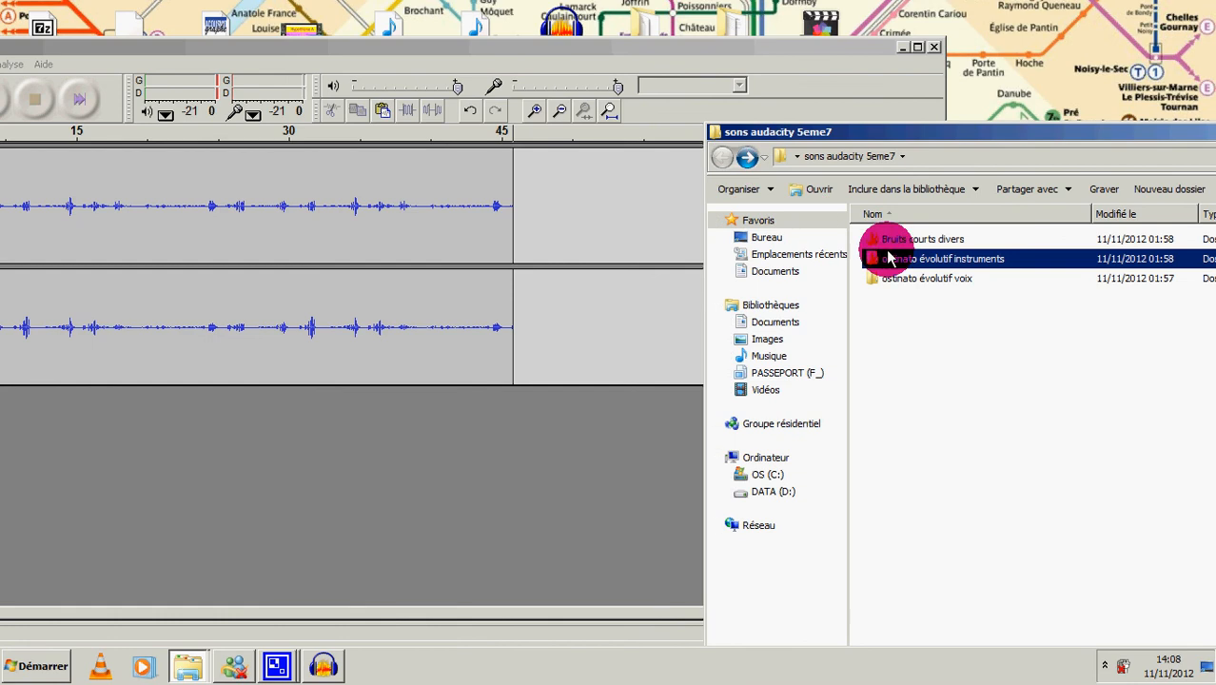
click(900, 277)
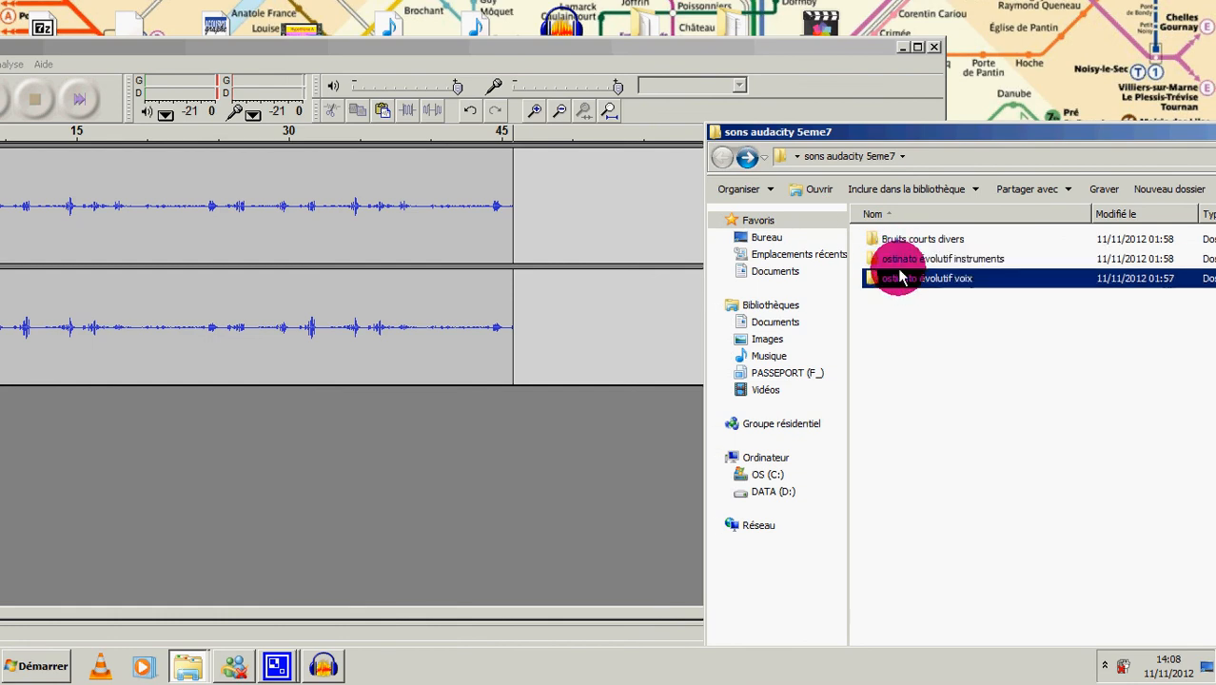
double_click(900, 277)
click(911, 318)
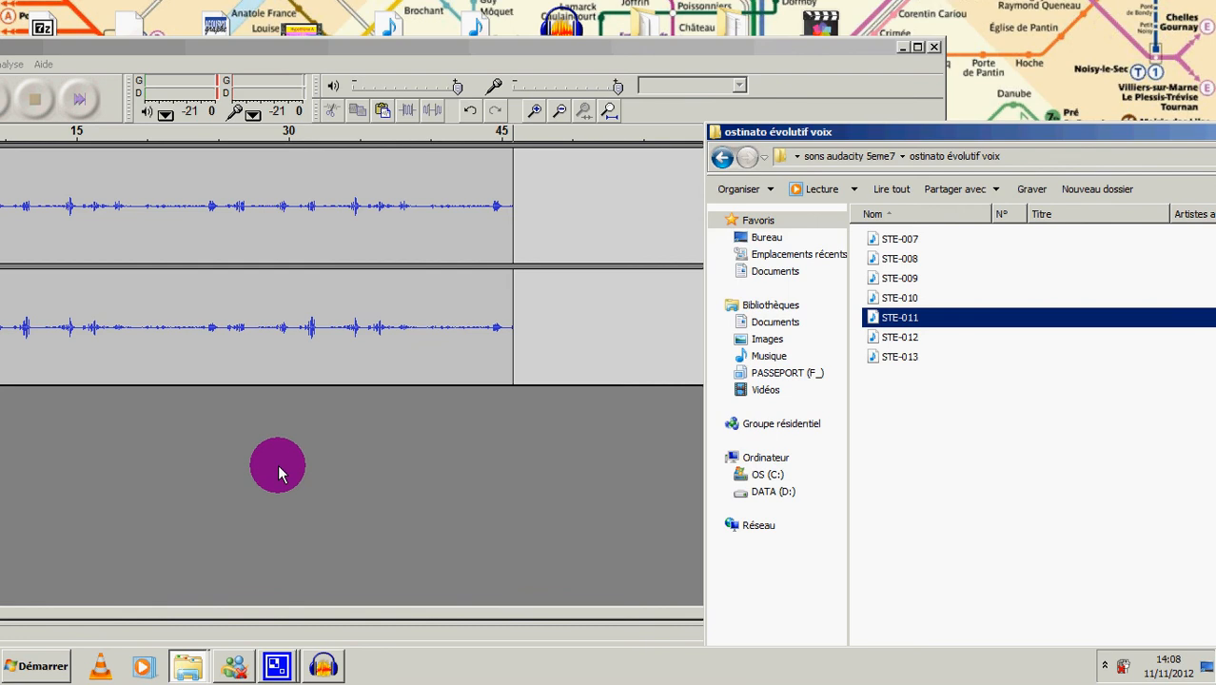
drag(278, 472, 279, 473)
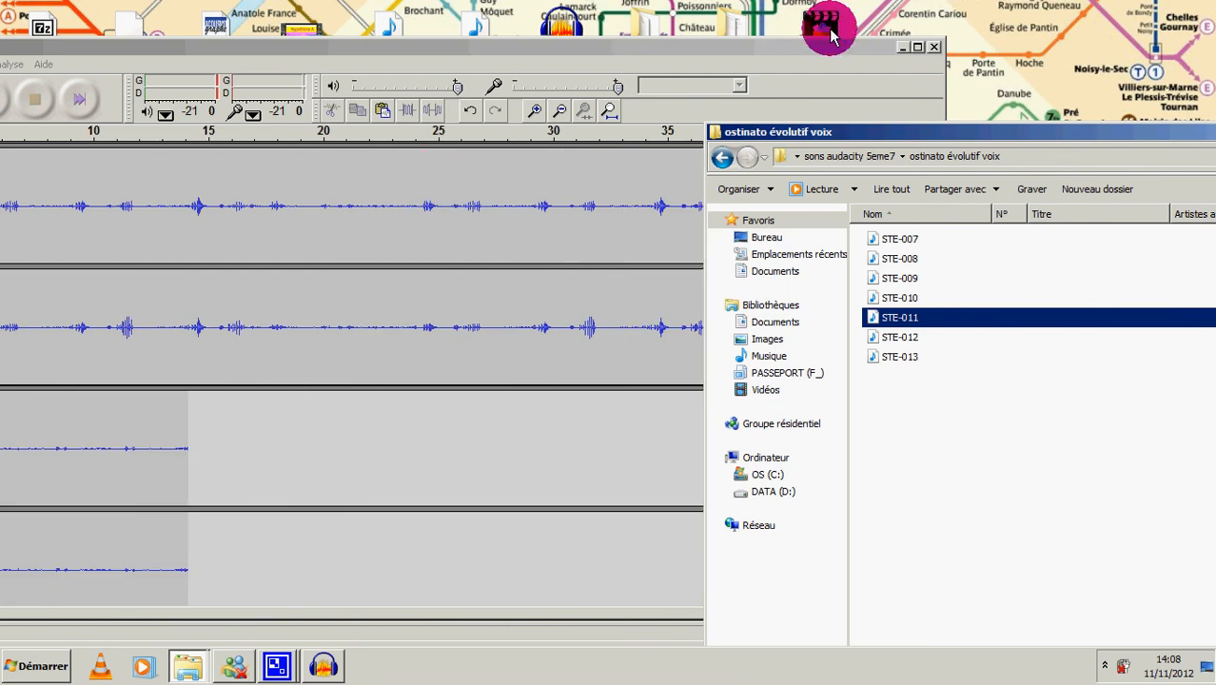
click(918, 46)
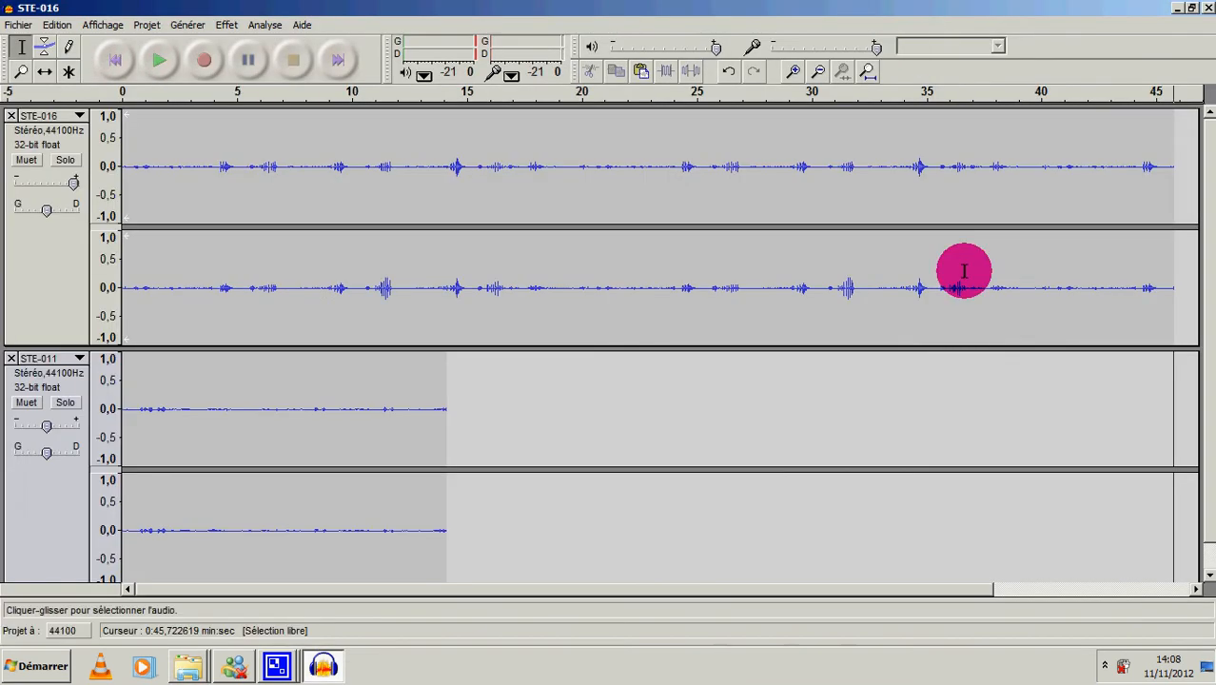
- Raise the STE-011 track's gain close to the maximum, then select its whole clip and reverse it with Inverser sens
mouse_move(49, 435)
drag(49, 435, 454, 414)
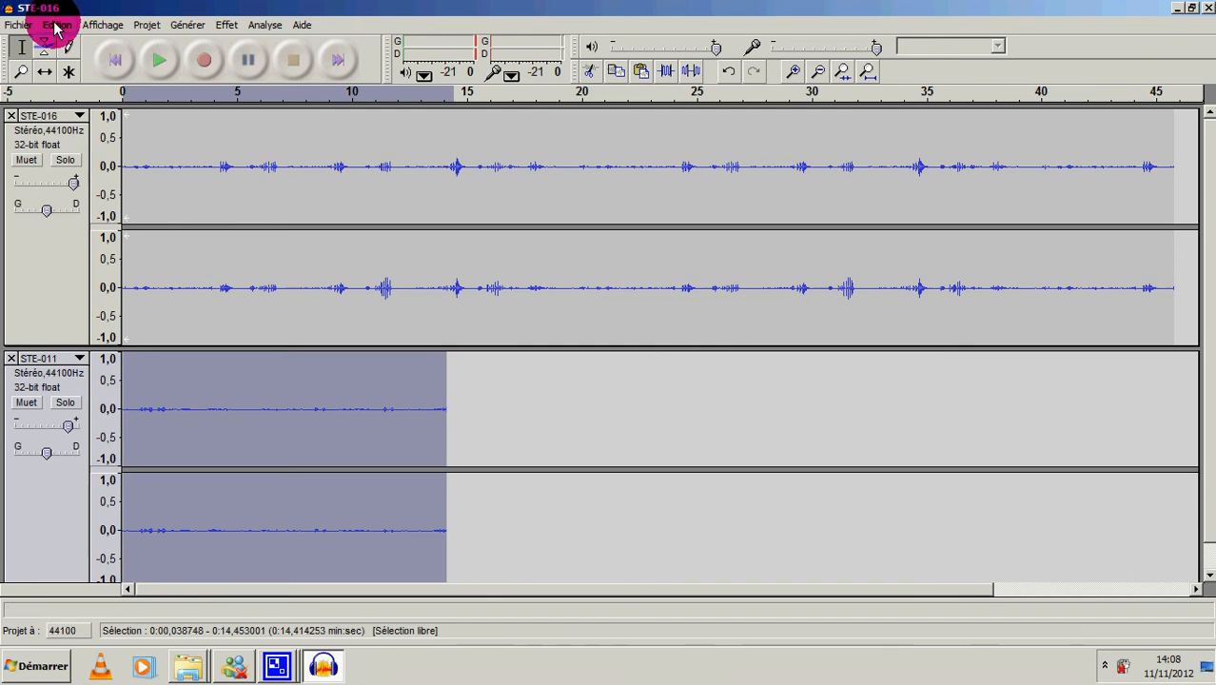
click(226, 25)
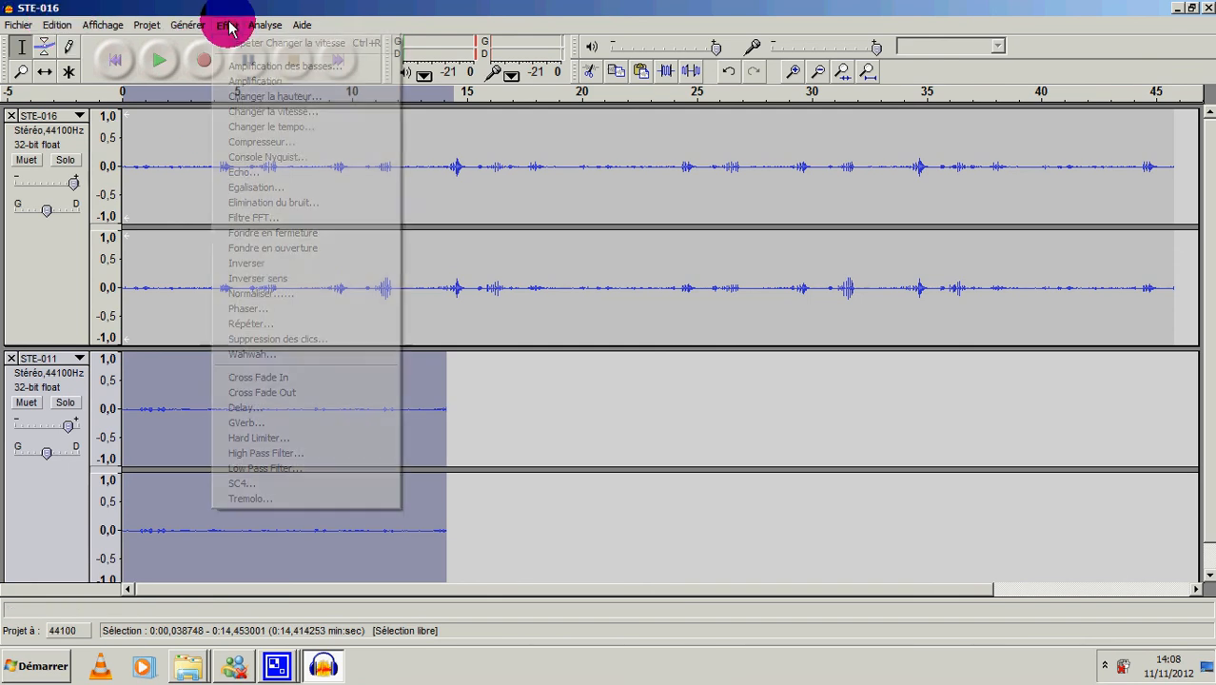
click(283, 264)
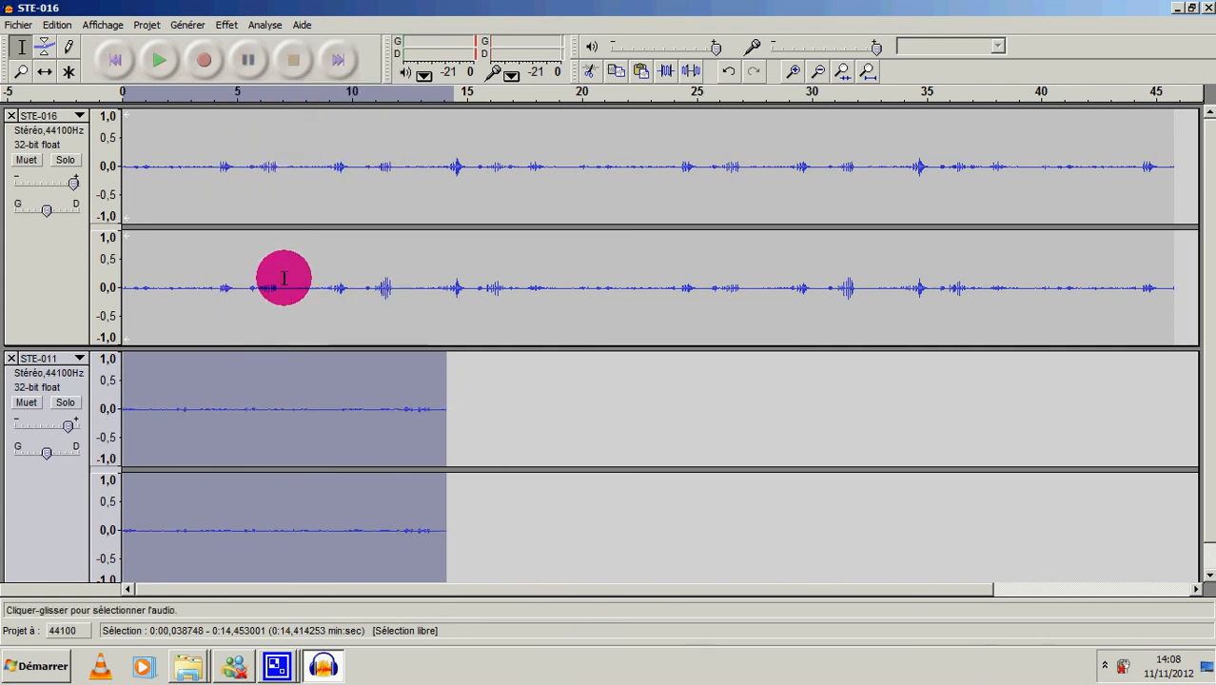
- Slide the STE-011 clip along the timeline to start at about 0:20 and return to the Selection tool
click(44, 73)
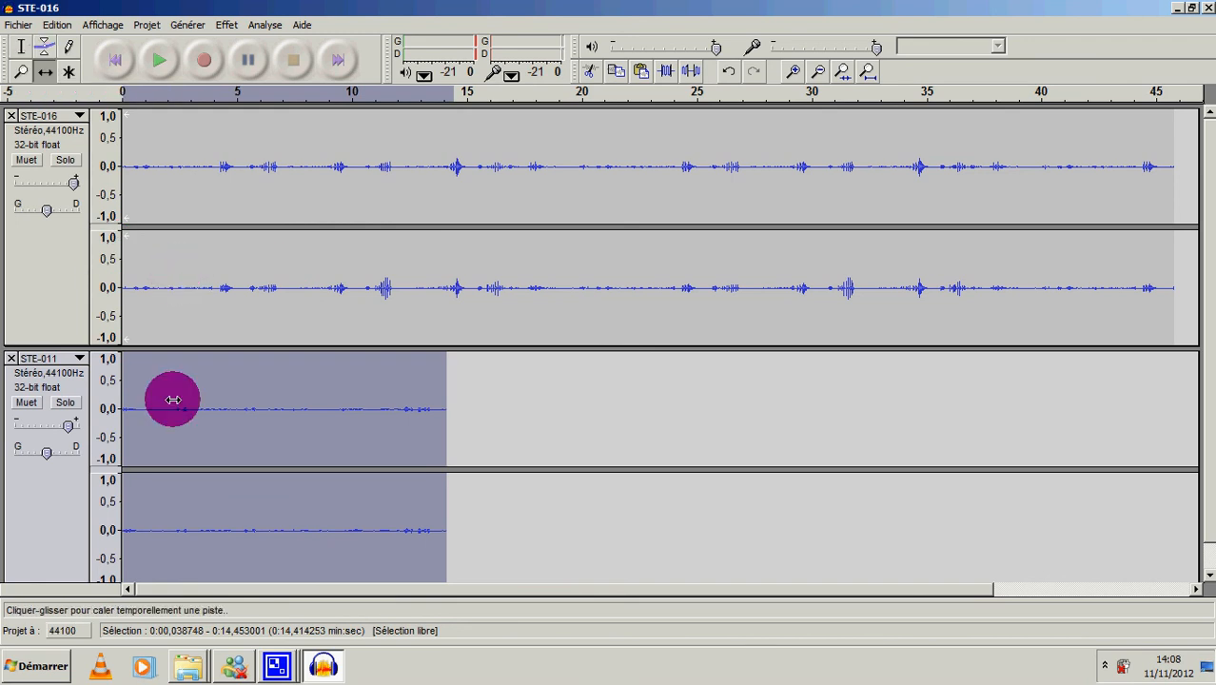
drag(173, 399, 644, 380)
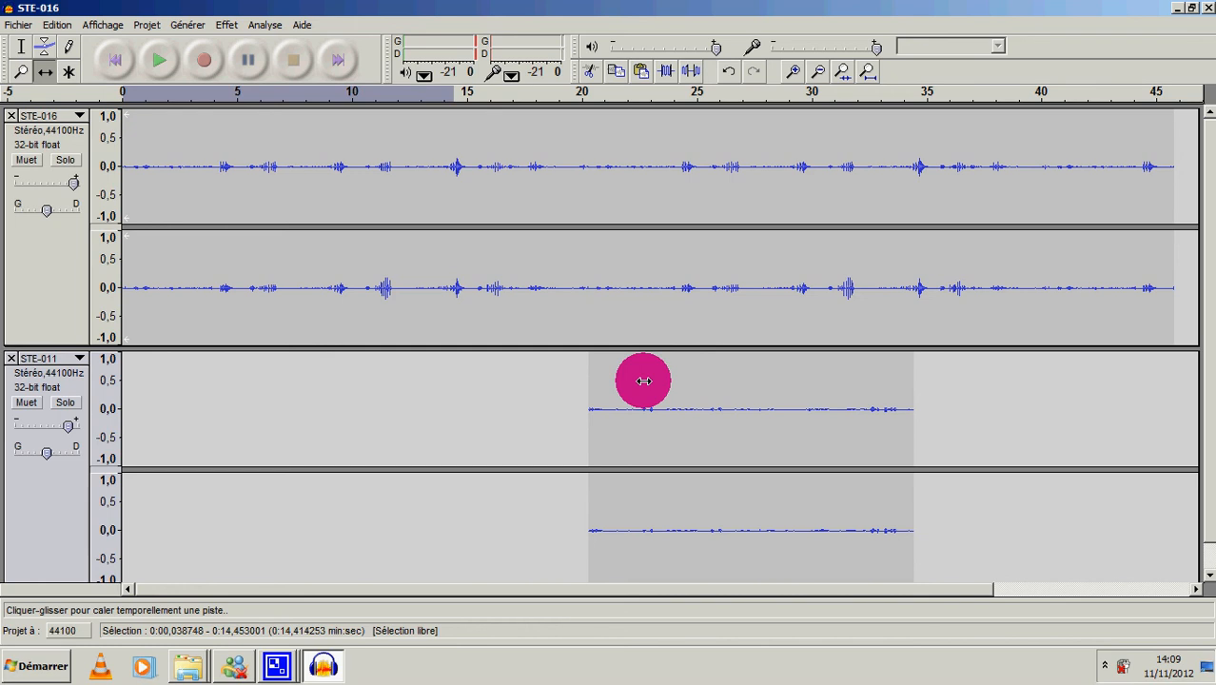
click(21, 46)
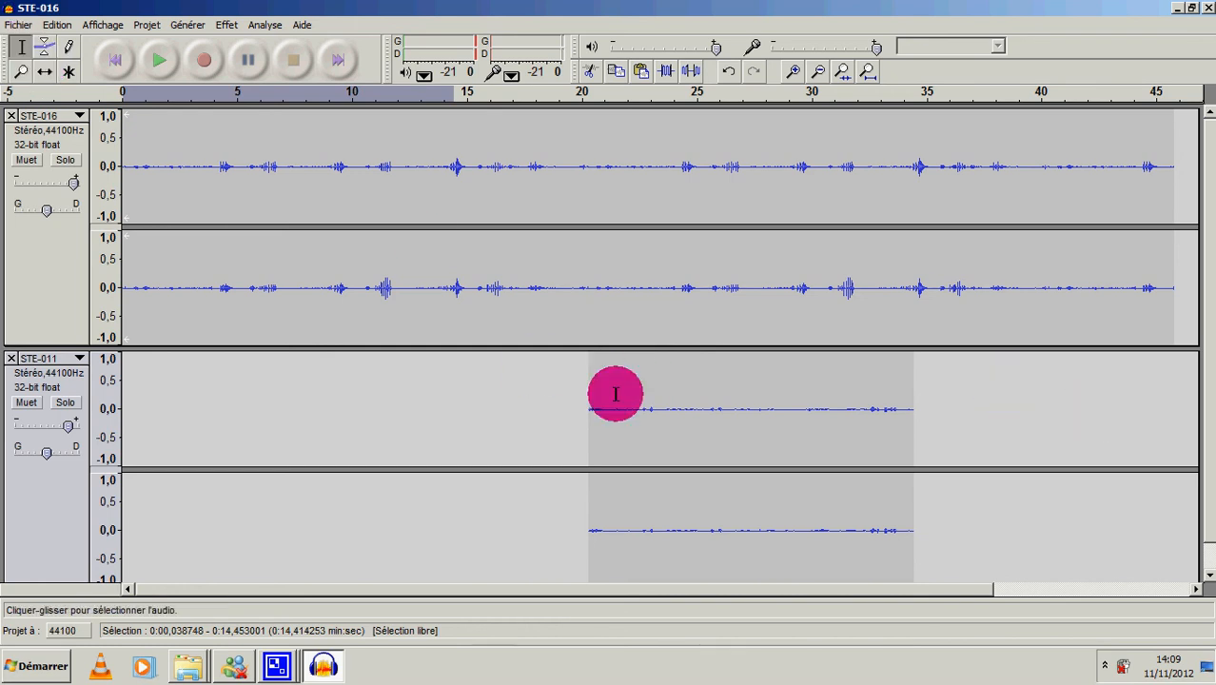
- Copy the STE-011 passage from about 0:20.3 to 0:35.6 and paste it at about 0:36 on the same track
drag(589, 404, 943, 404)
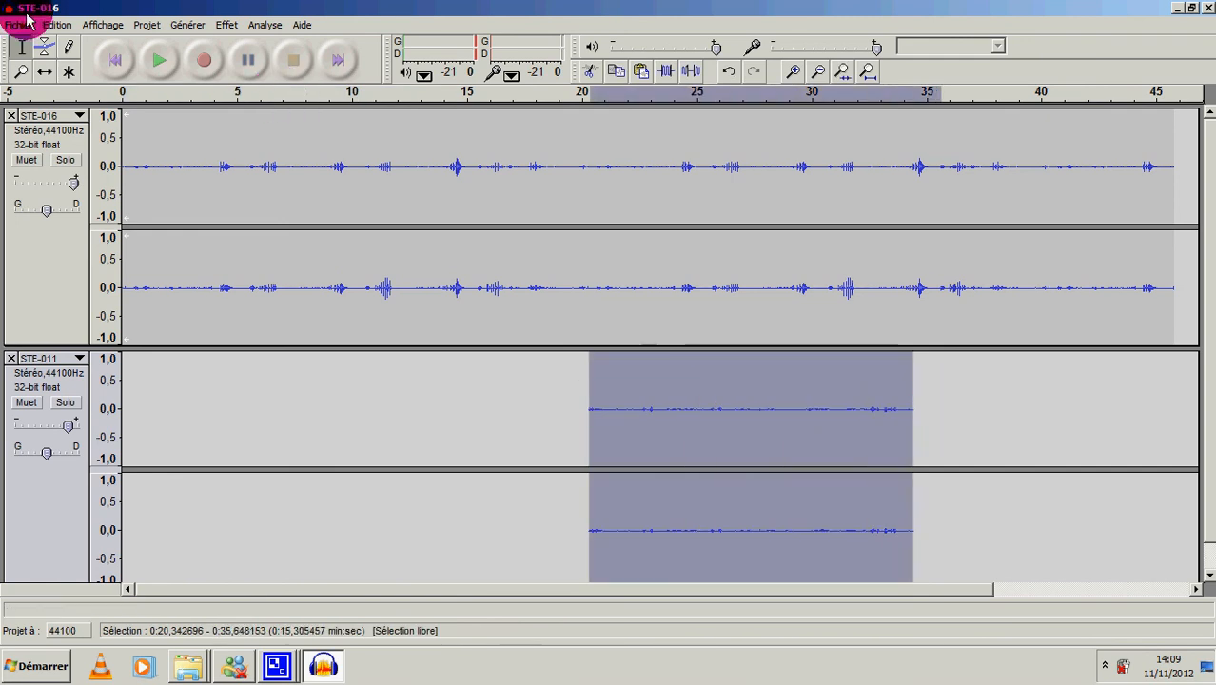
click(57, 25)
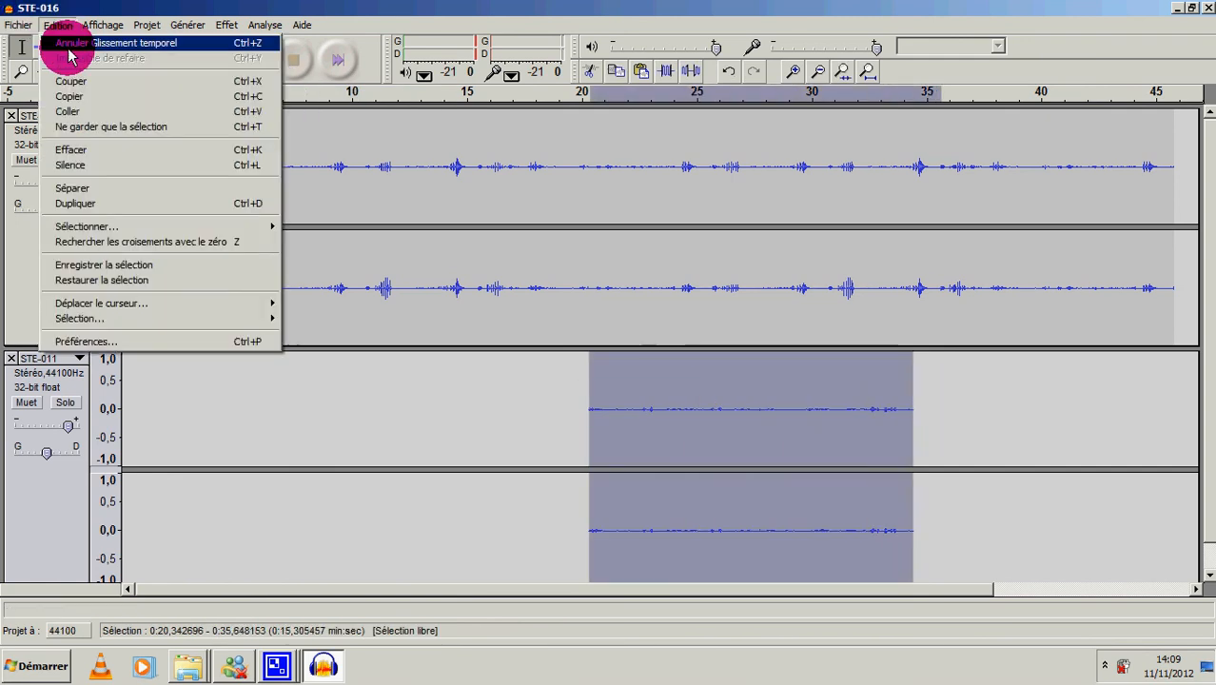
click(93, 96)
click(948, 447)
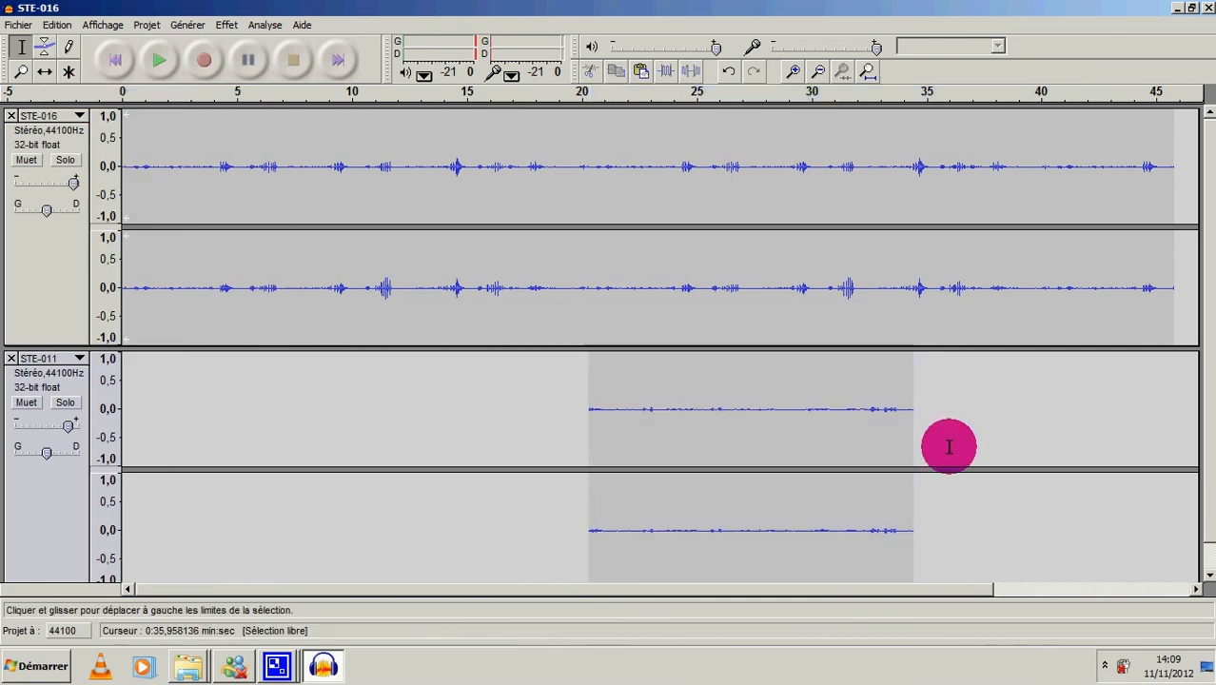
click(57, 25)
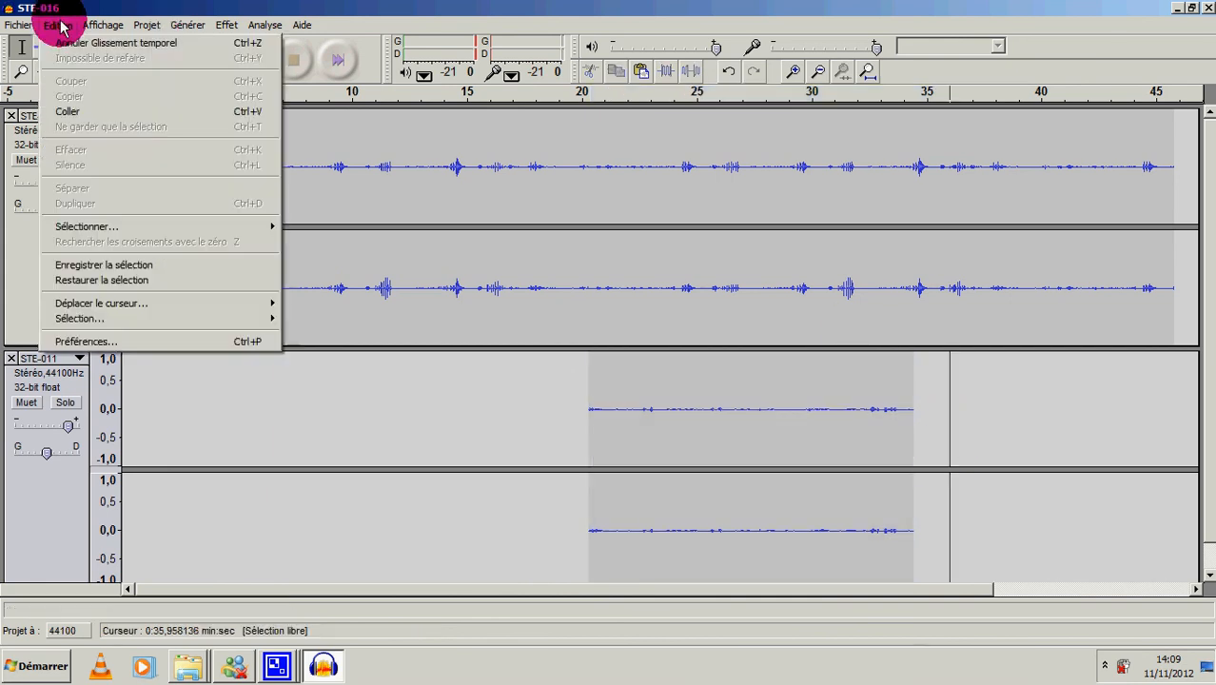
click(69, 111)
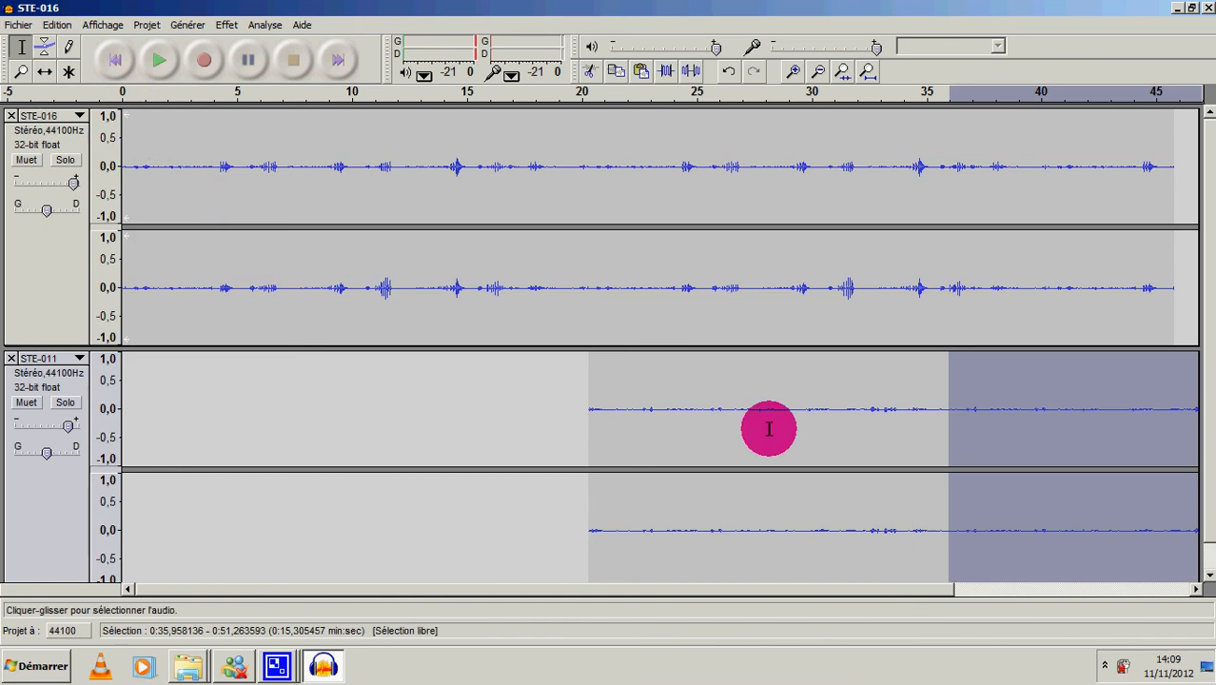
- Cut the STE-011 passage from about 0:33.1 to 0:39.3, around the join between the two clips
drag(883, 436, 1025, 441)
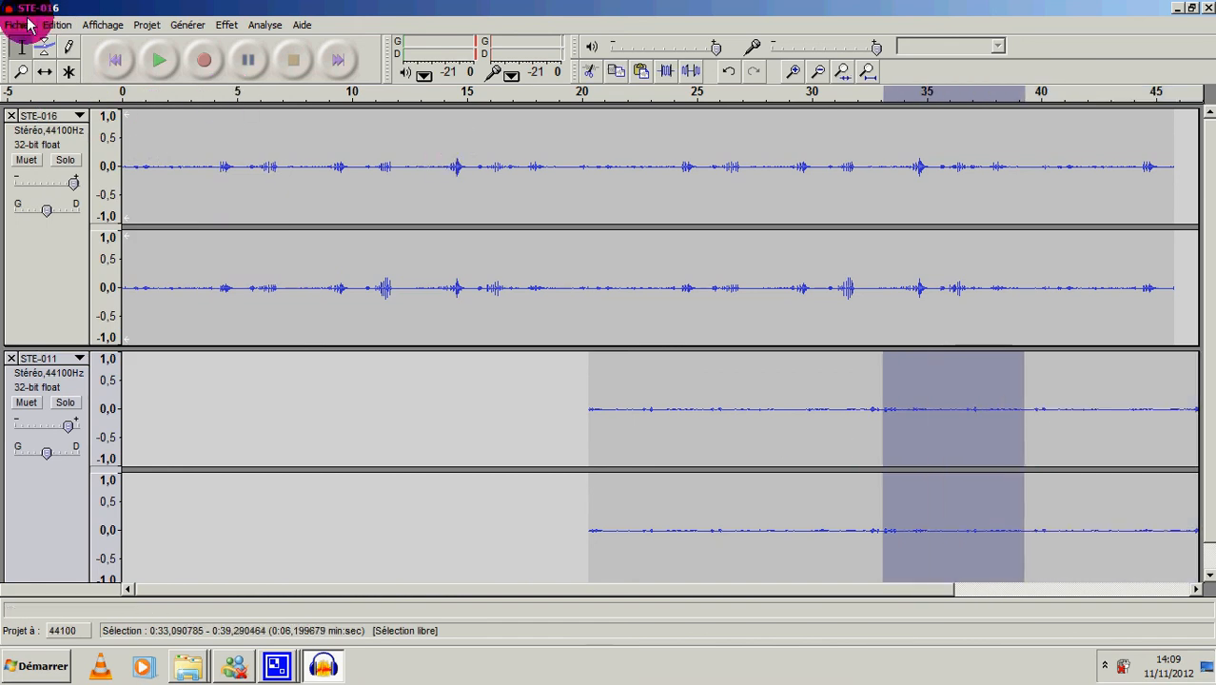
click(58, 25)
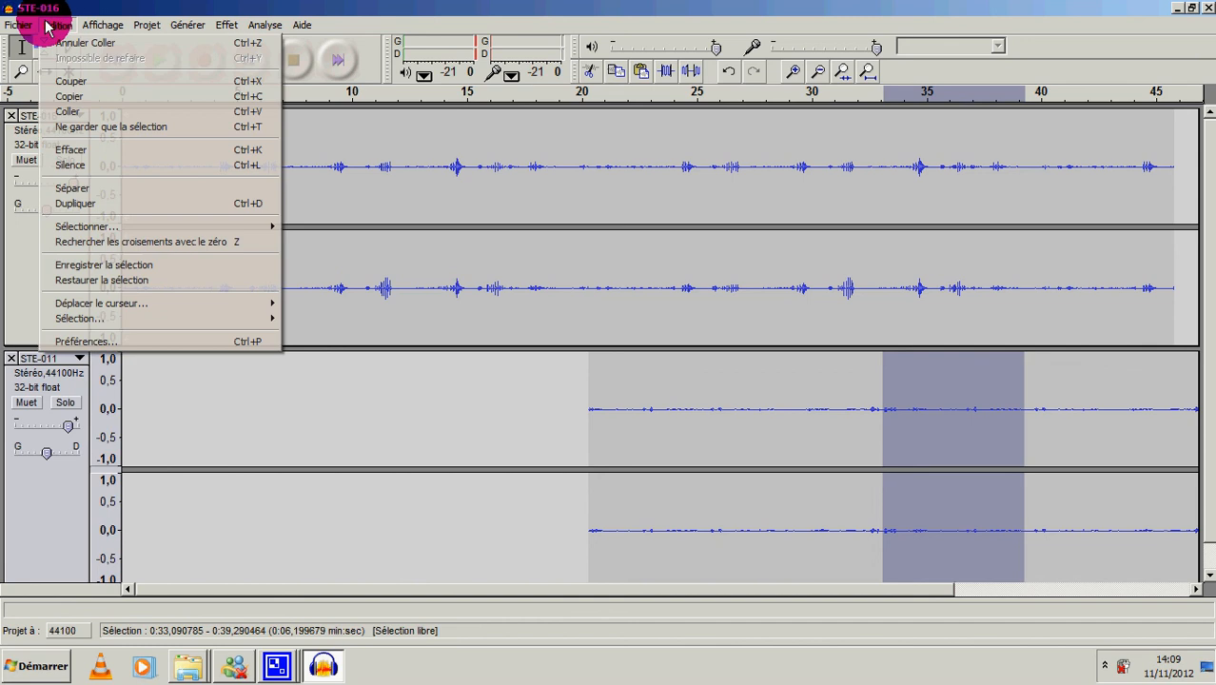
click(74, 83)
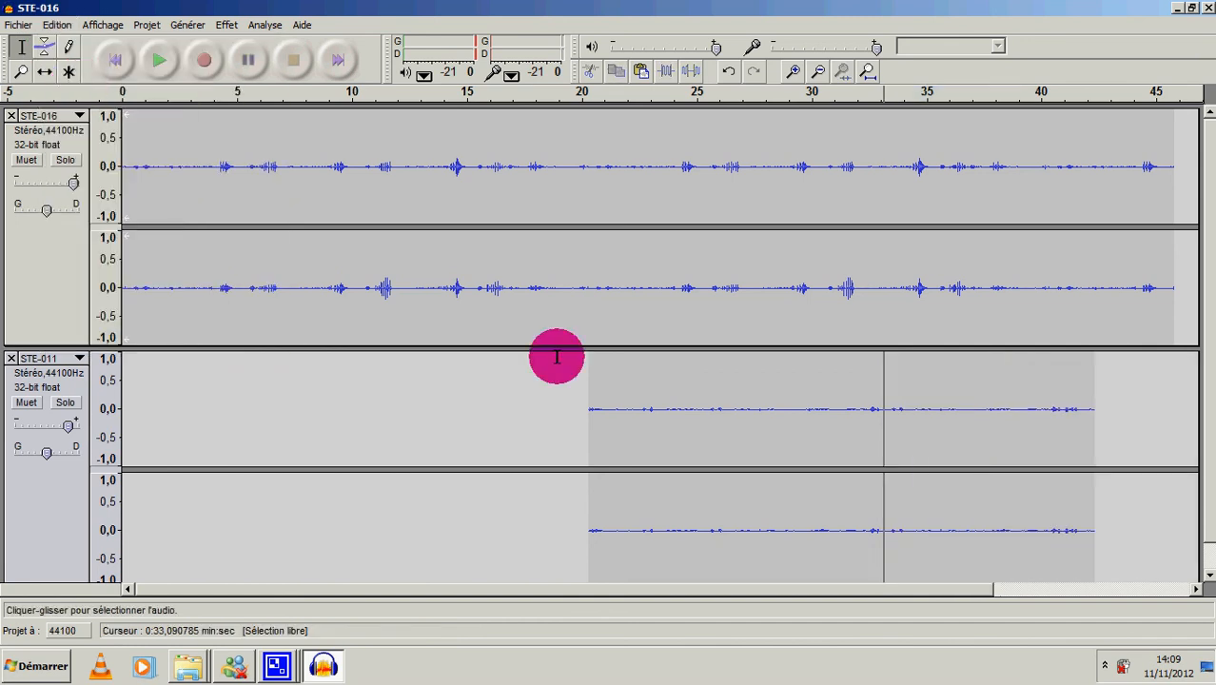
- Slide the STE-011 clip to end together with the STE-016 clip at about 0:46 and reduce both tracks' heights
click(44, 71)
drag(608, 438, 687, 428)
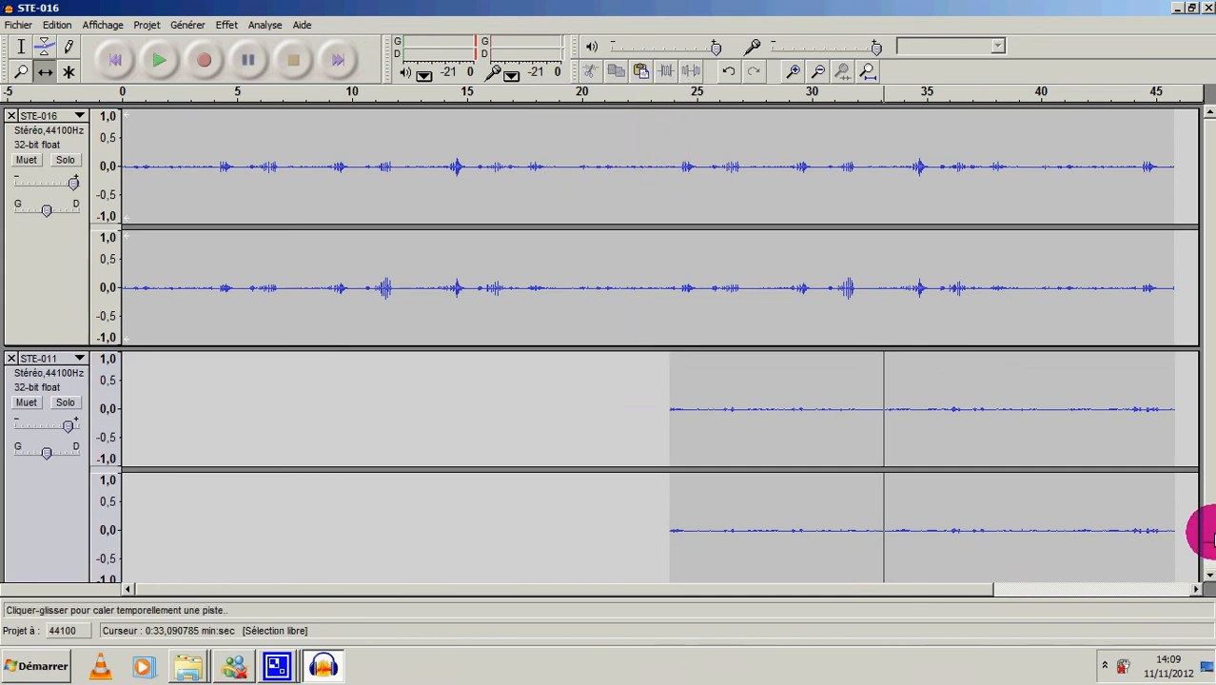
click(1209, 574)
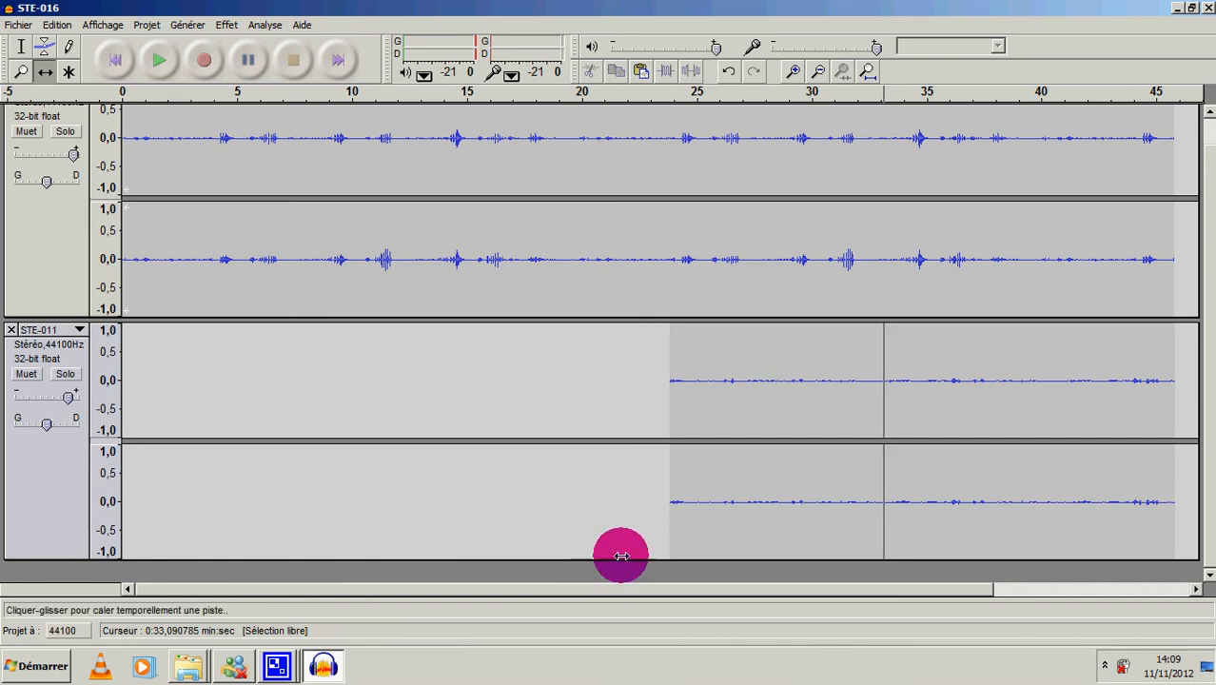
drag(618, 558, 620, 455)
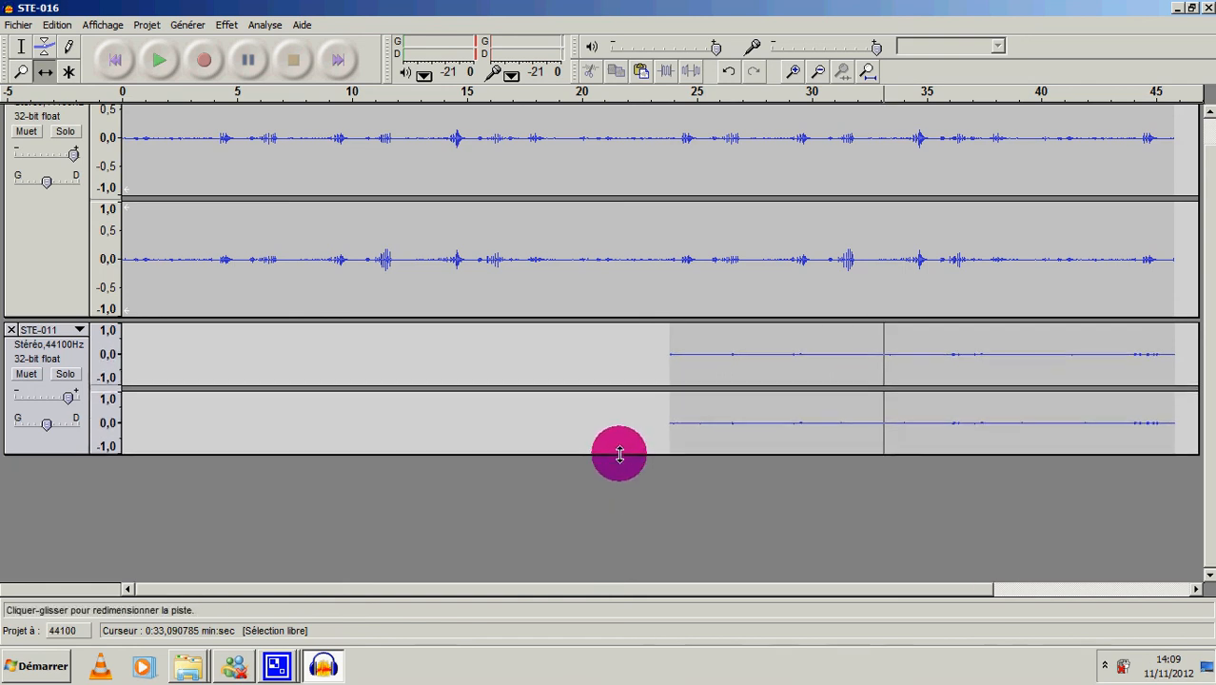
drag(589, 346, 576, 239)
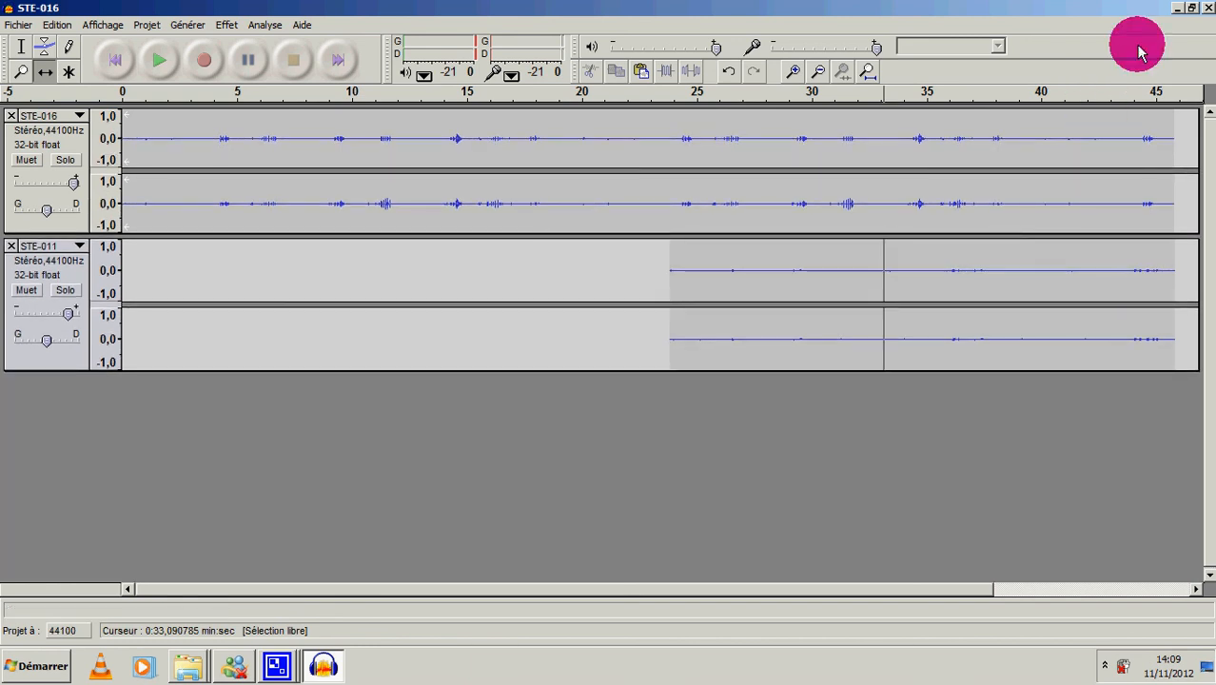
- Import the giiii sound from the Bruits courts divers folder as a new track below STE-011 and maximize the project window again
click(1193, 14)
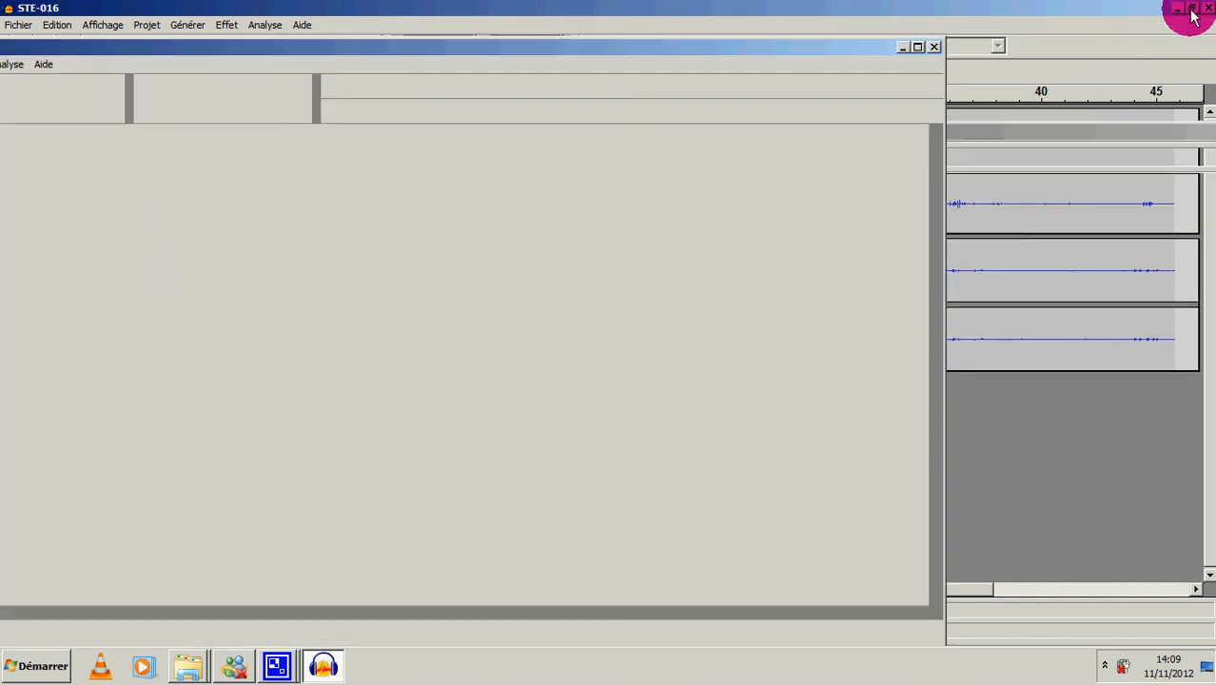
click(1104, 140)
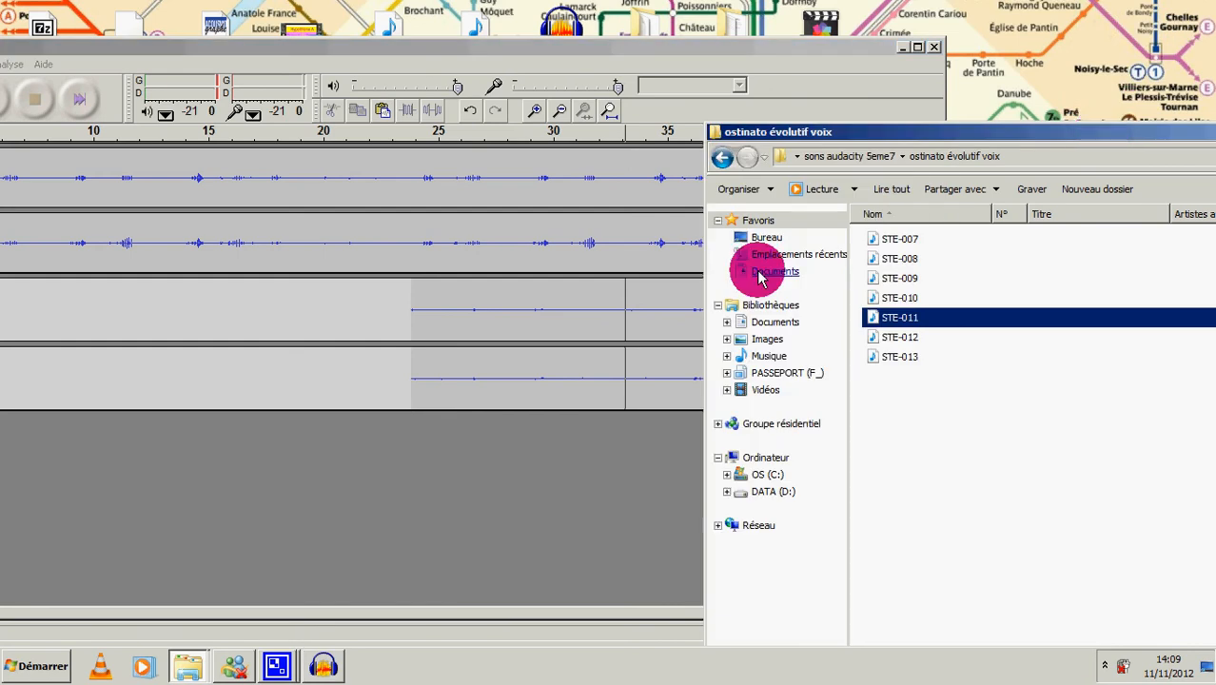
click(720, 159)
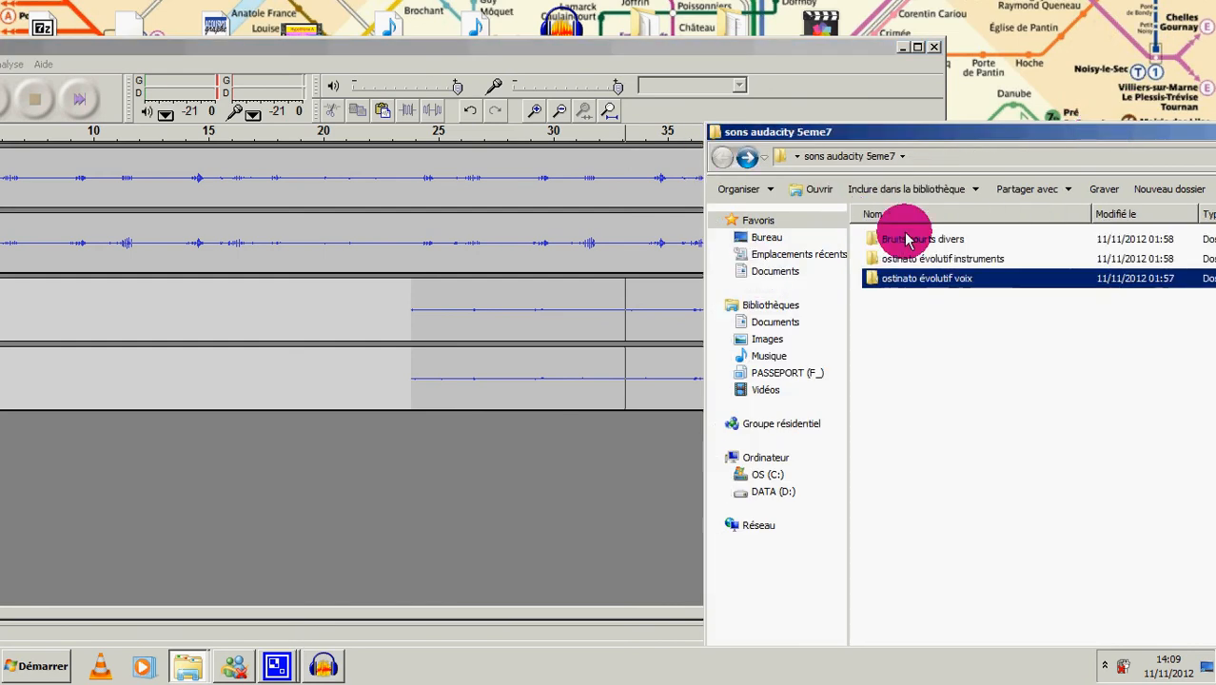
click(909, 241)
double_click(909, 241)
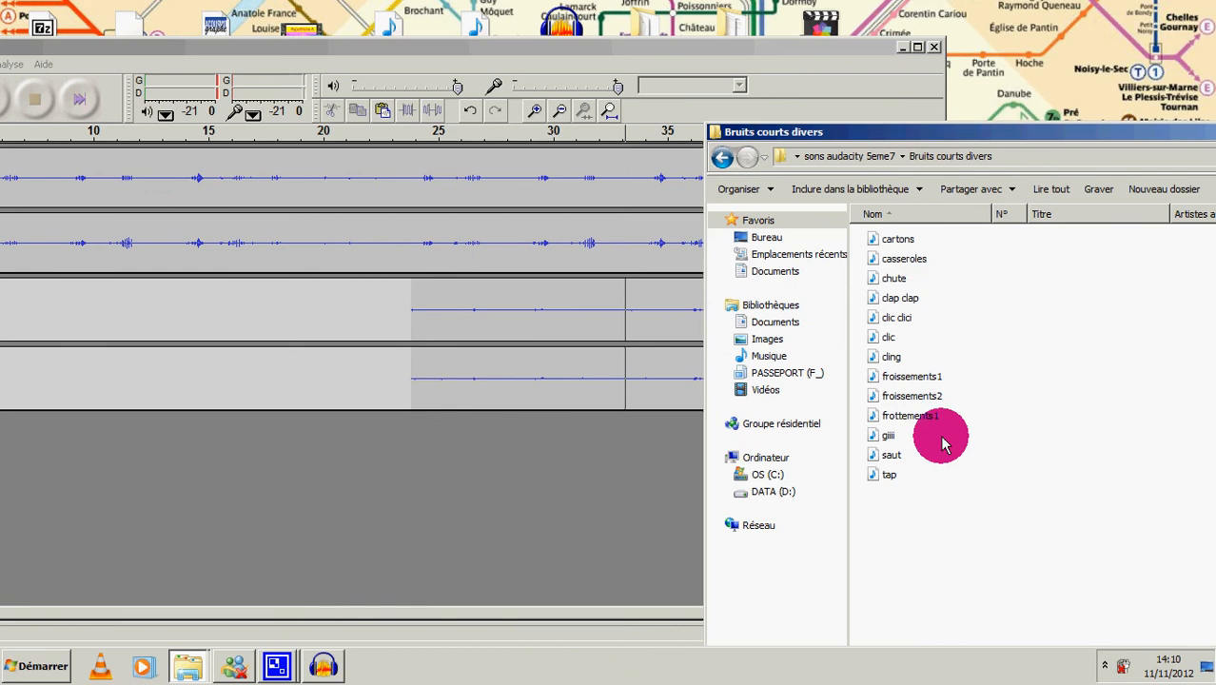
click(887, 438)
drag(887, 438, 327, 503)
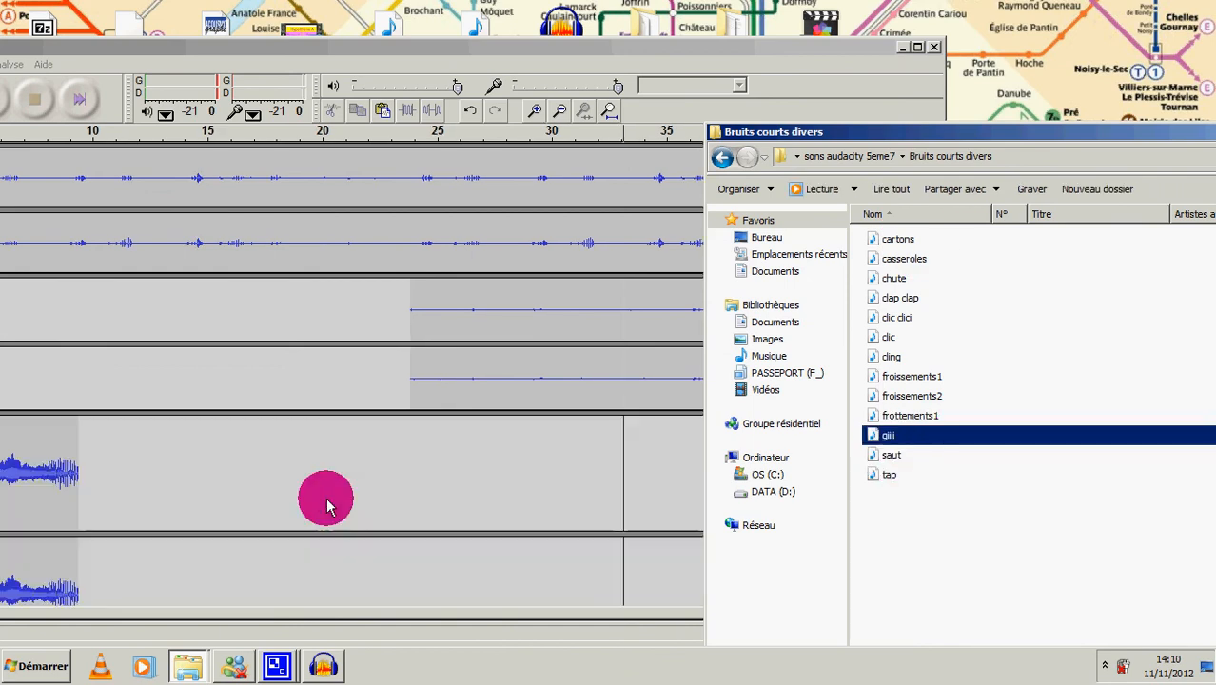
click(921, 47)
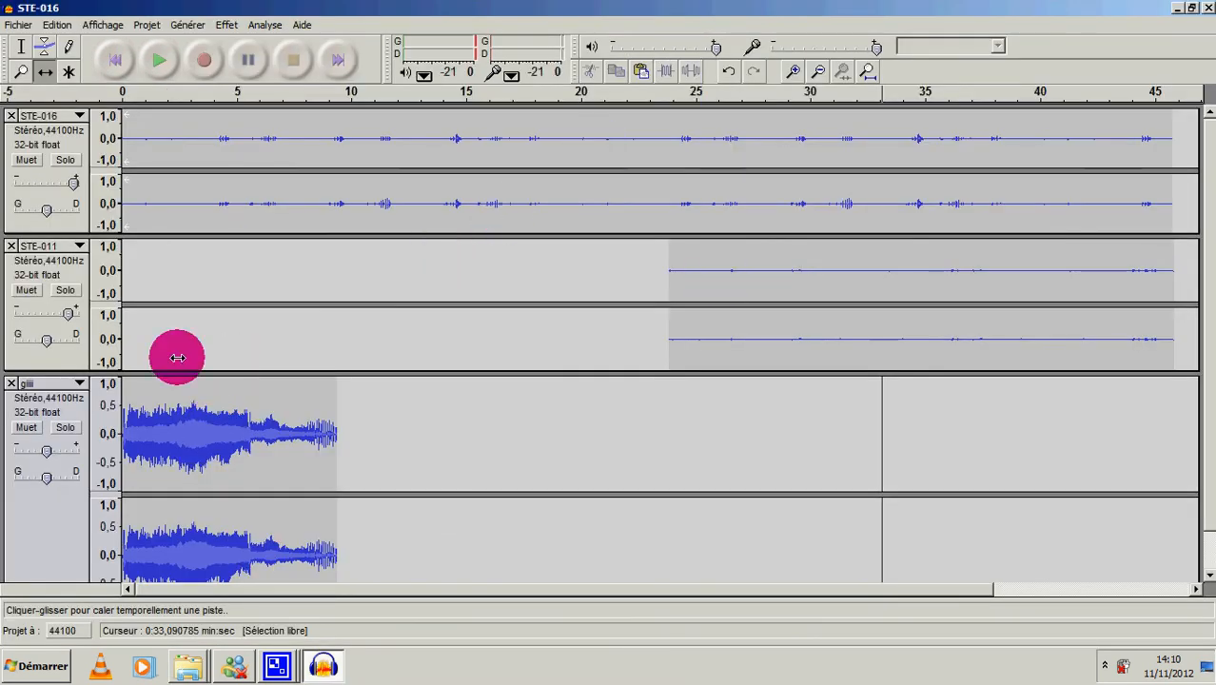
- Lower the giiii track's gain to well below the middle and slide its clip to start at about 0:36.7
drag(48, 451, 27, 460)
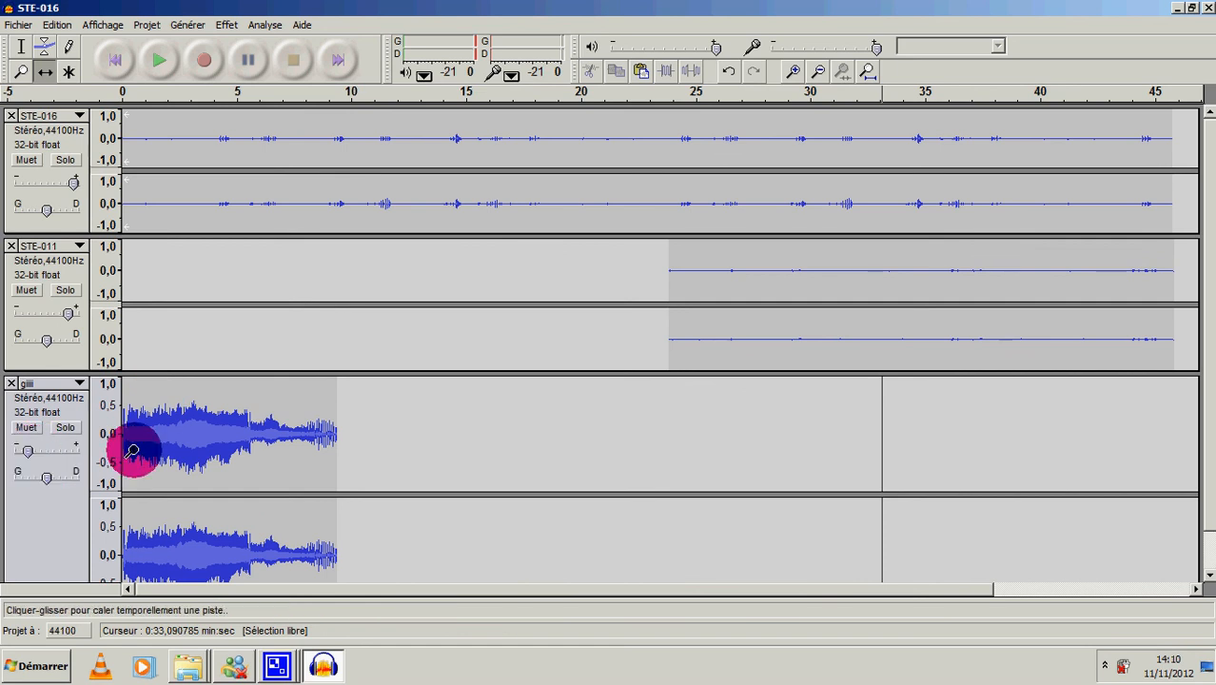
drag(333, 459, 1181, 448)
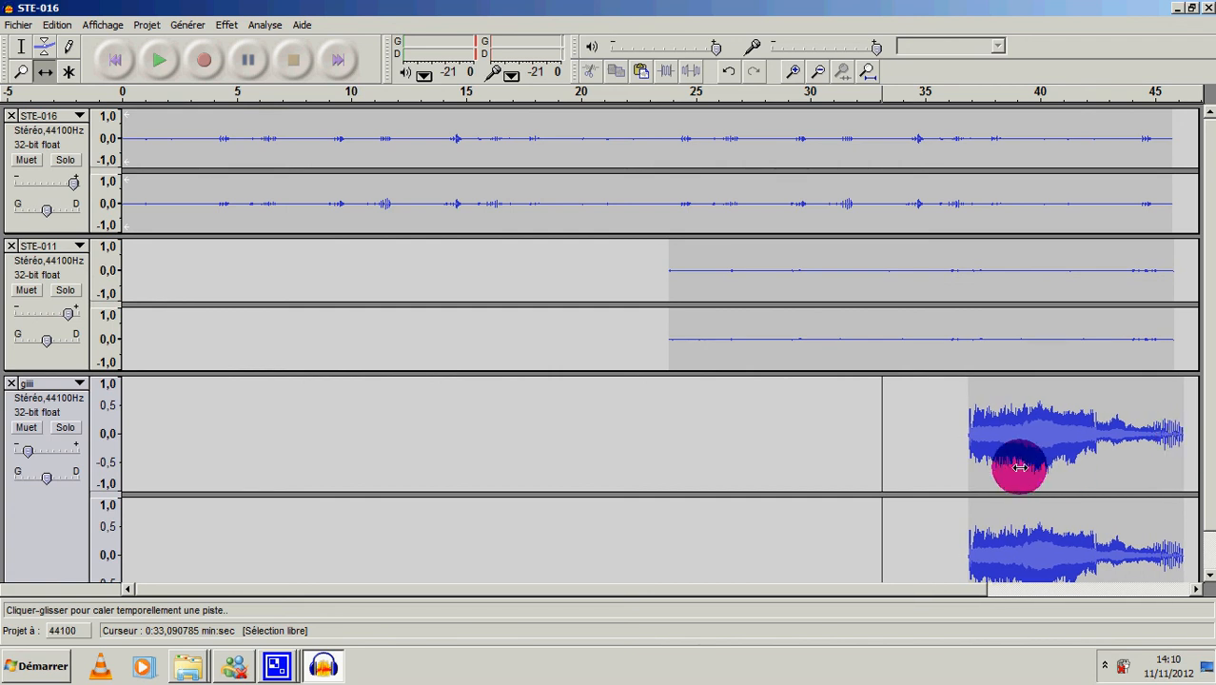
drag(1042, 454, 969, 467)
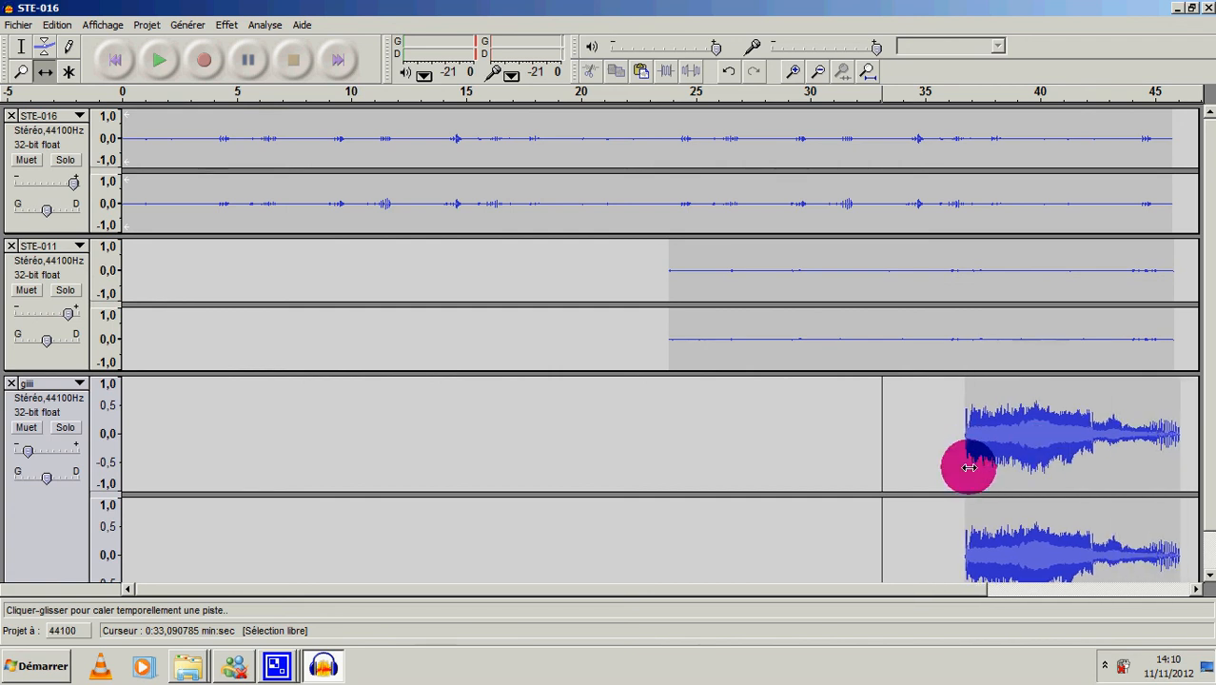
- Select the whole giiii clip and apply the Wahwah effect with its default settings
click(21, 45)
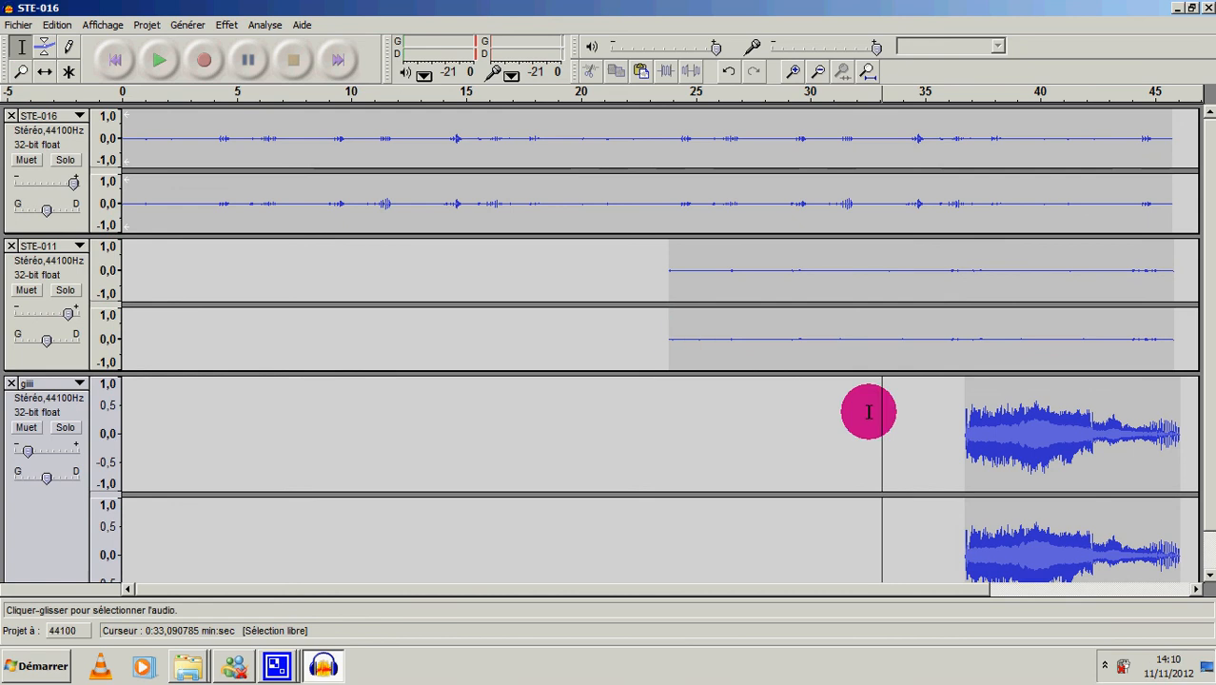
drag(964, 463, 1186, 488)
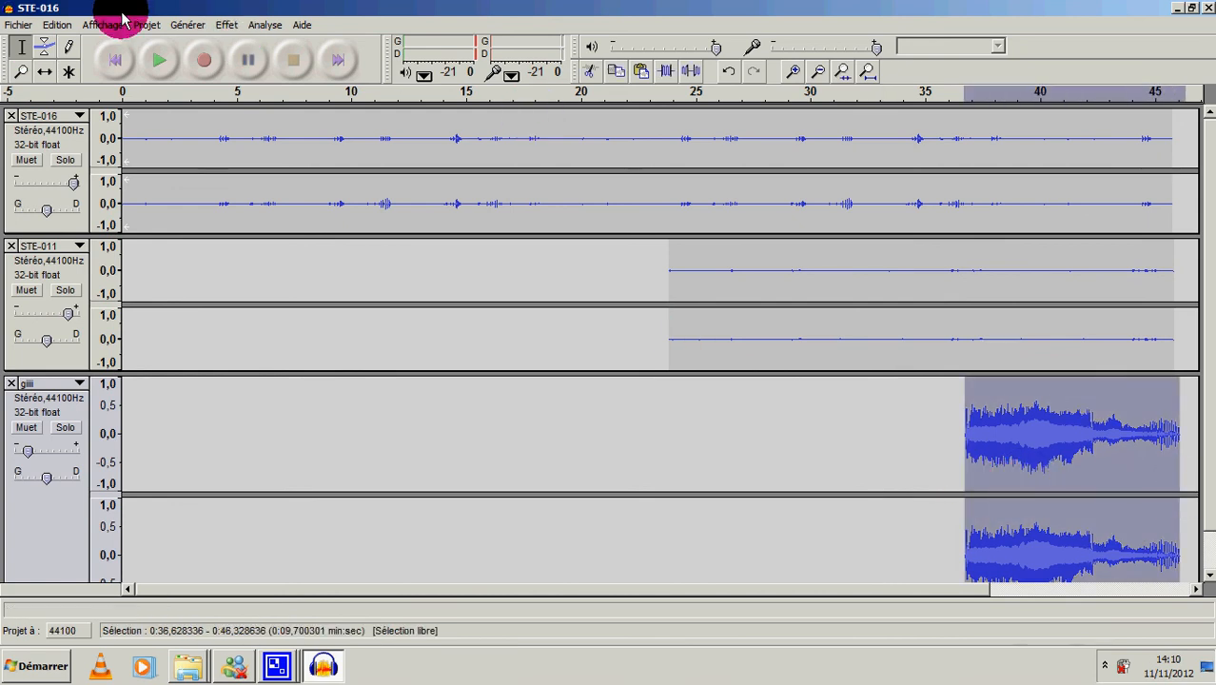
click(54, 25)
click(55, 25)
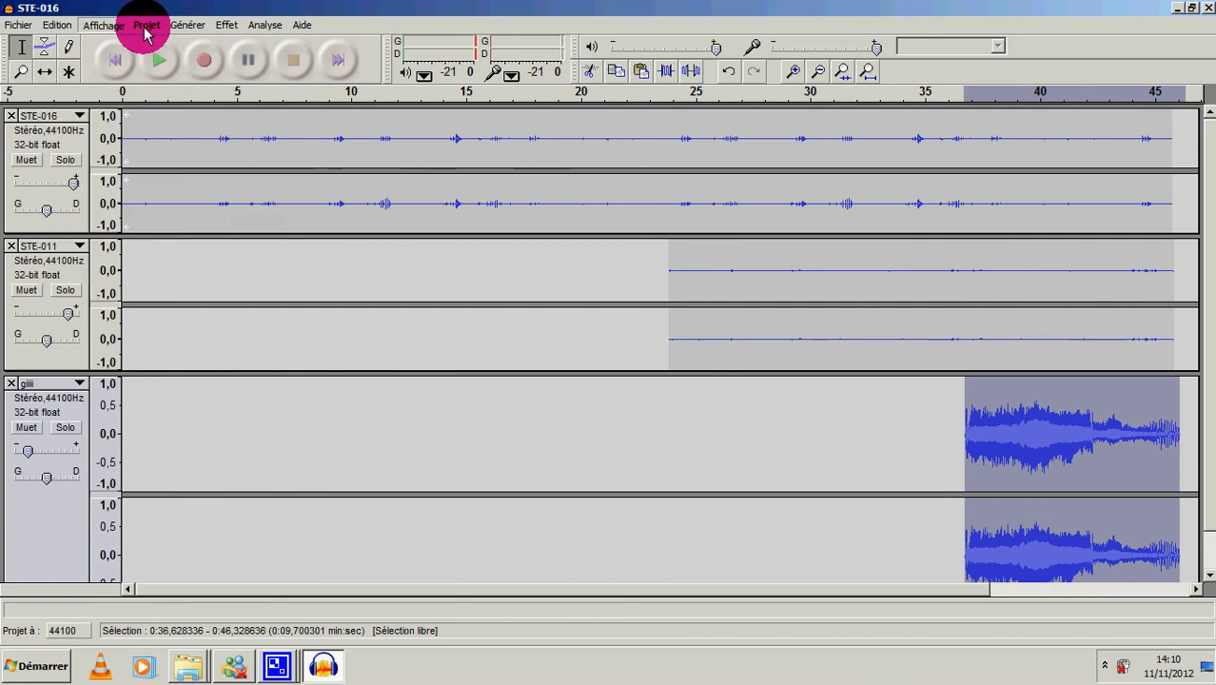
click(226, 26)
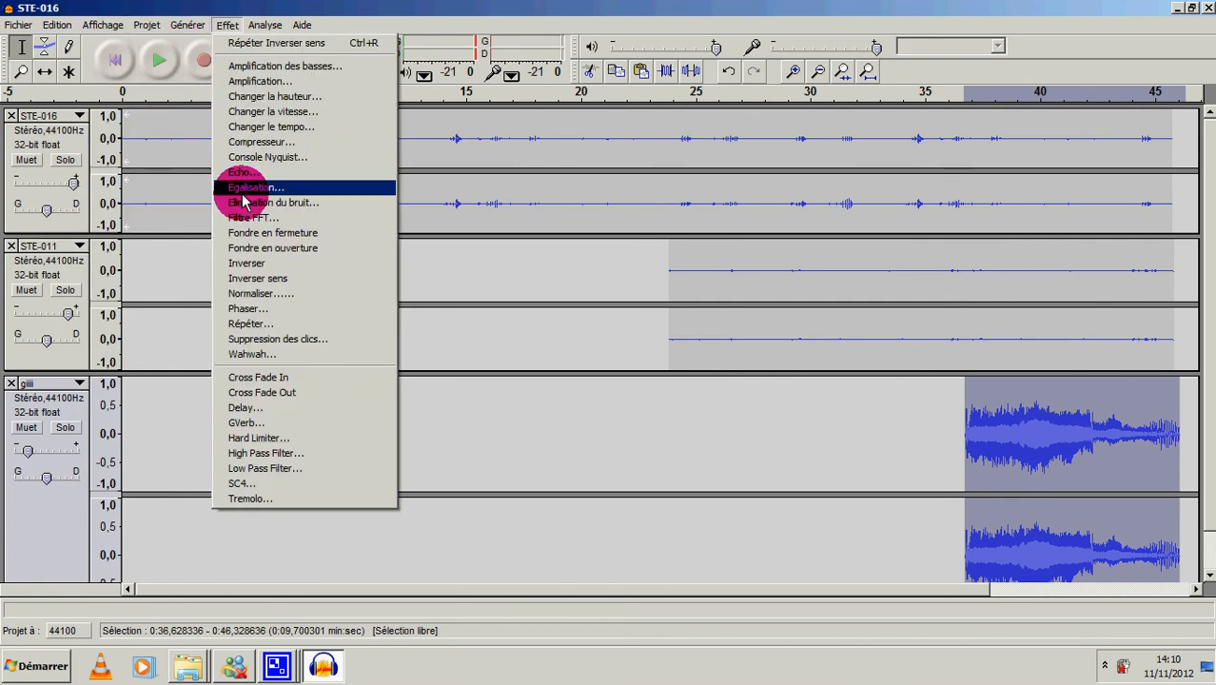
click(249, 355)
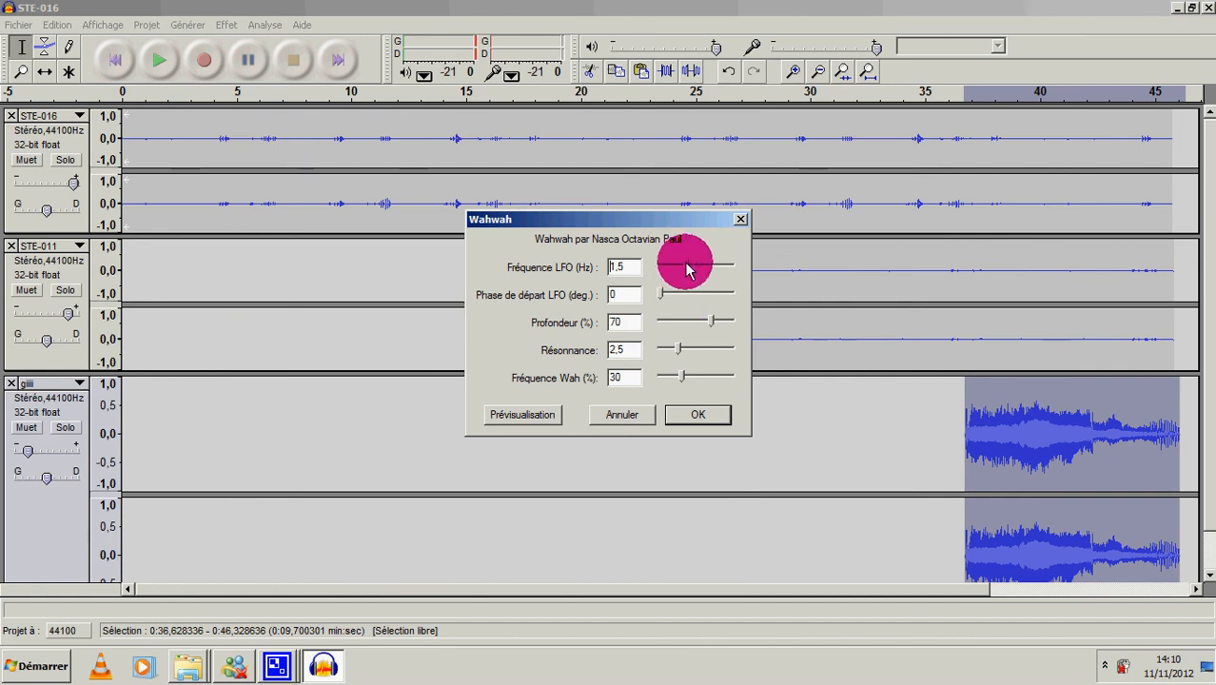
click(697, 415)
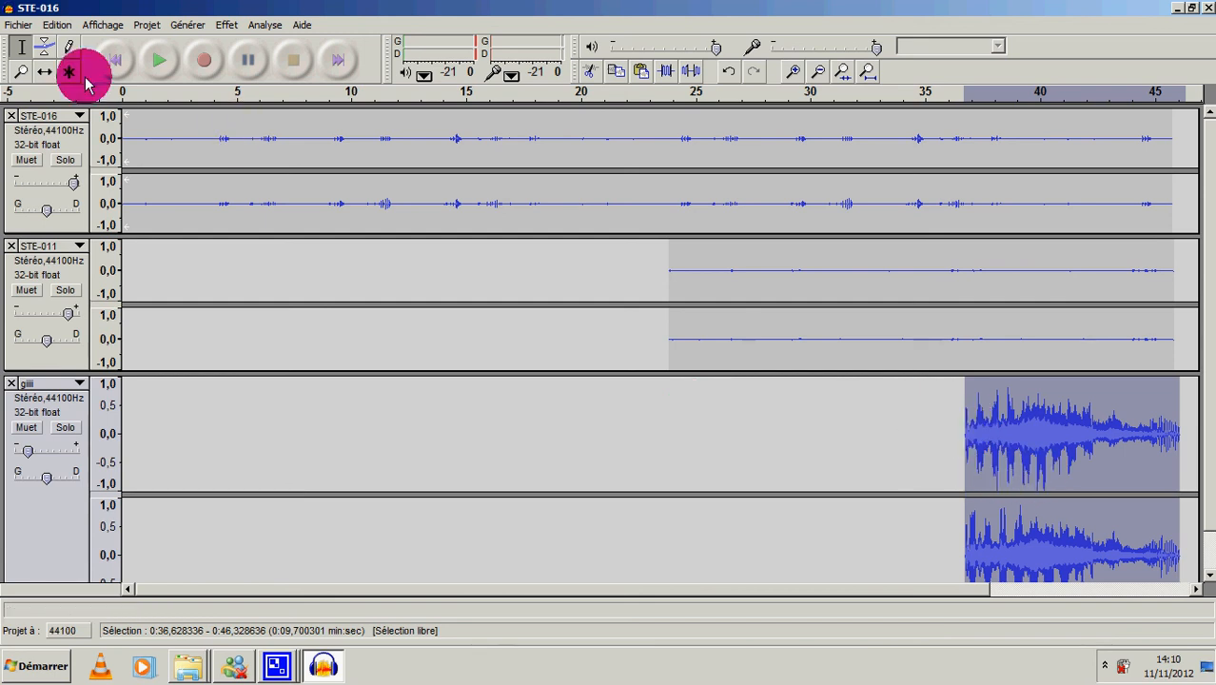
- Slide the giiii clip slightly later so it starts at about 0:37.4 and ends just after the other clips
click(44, 71)
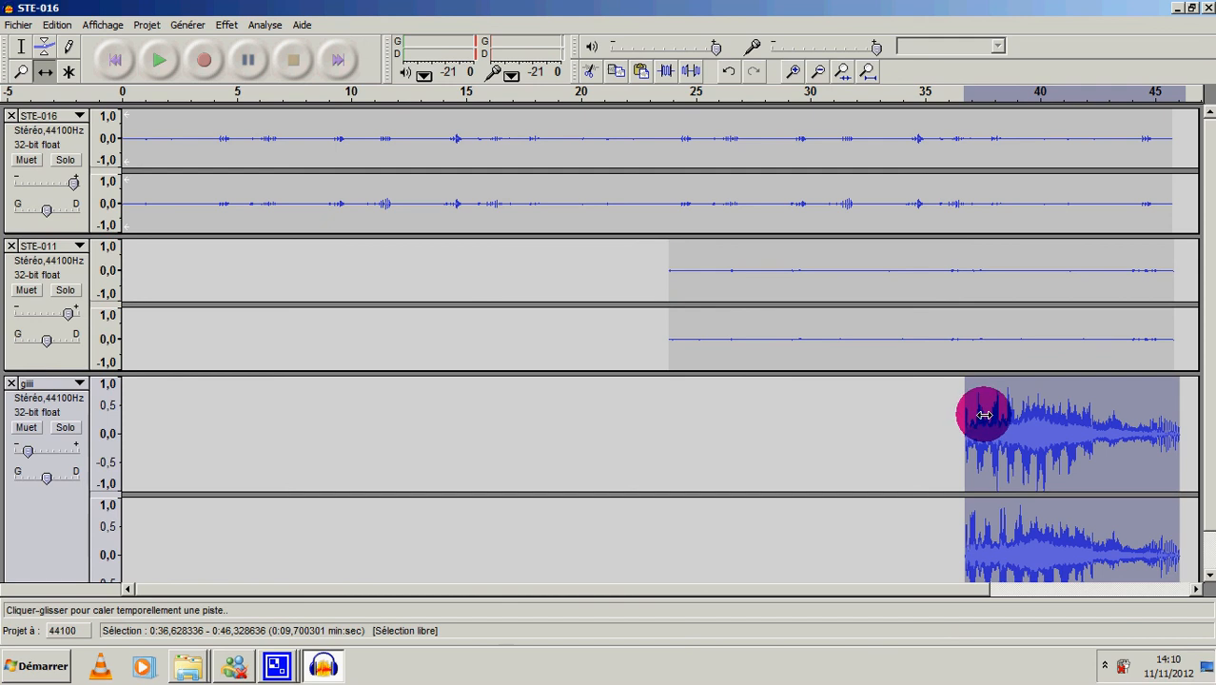
drag(983, 415, 999, 414)
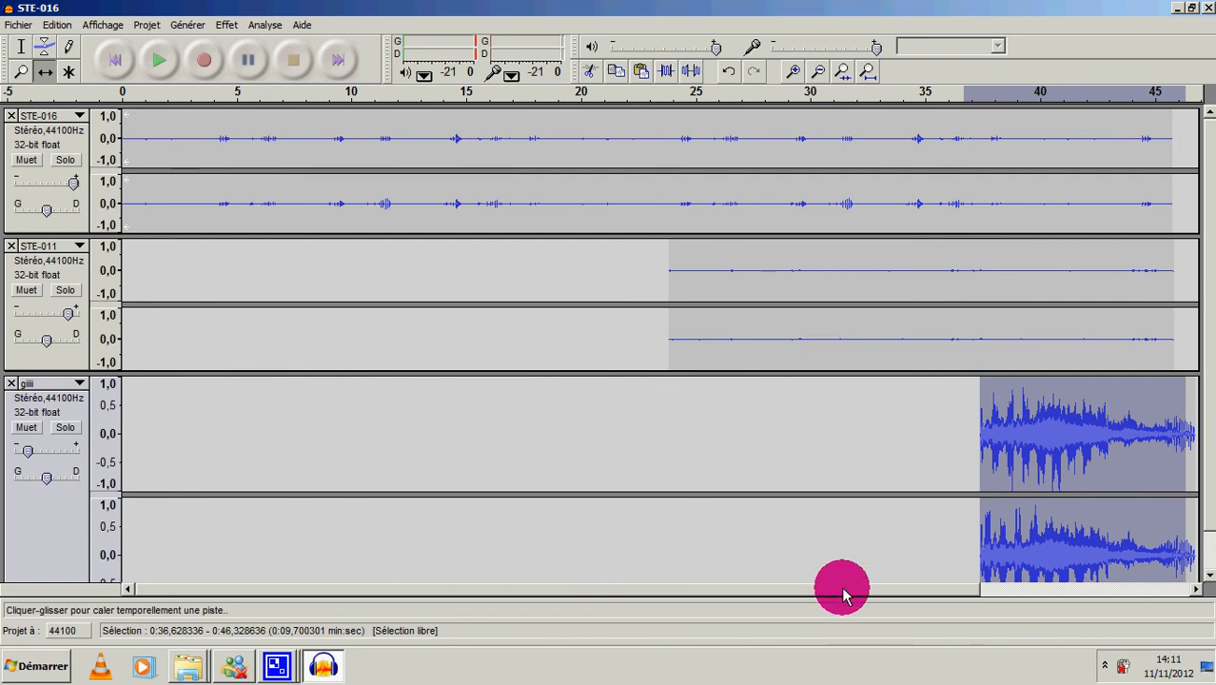
drag(841, 585, 996, 580)
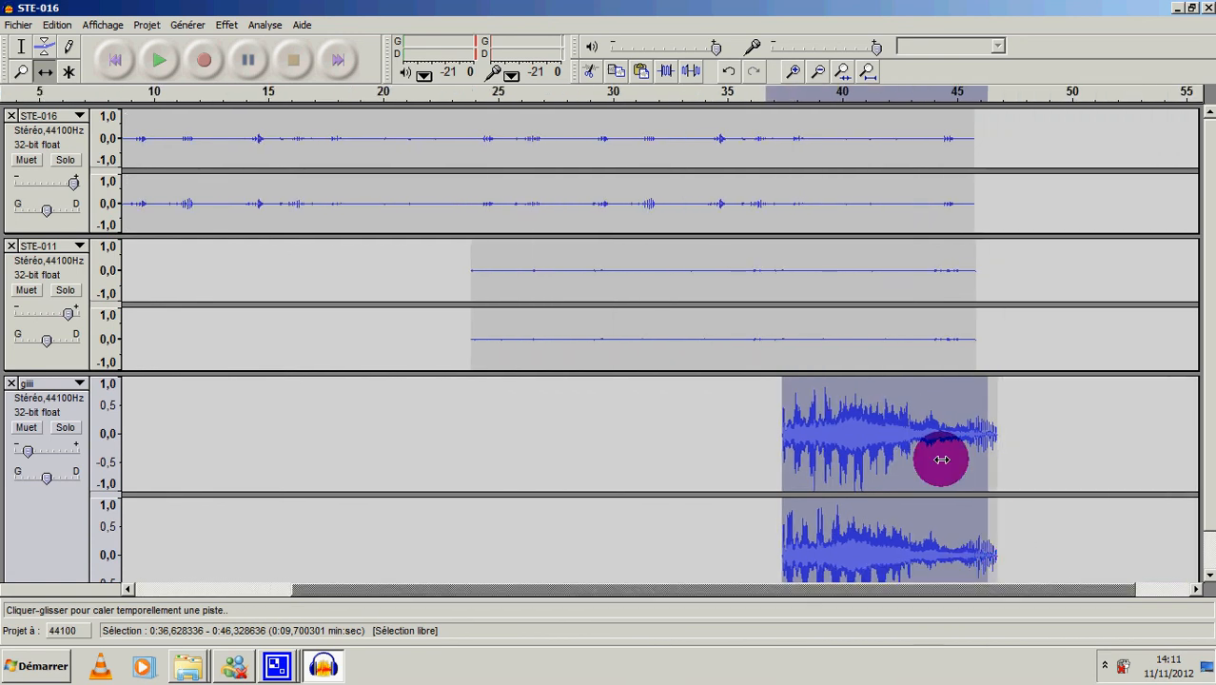
- Select the end of the giiii clip from about 0:44.3 onward and apply Cross Fade Out to it
click(20, 47)
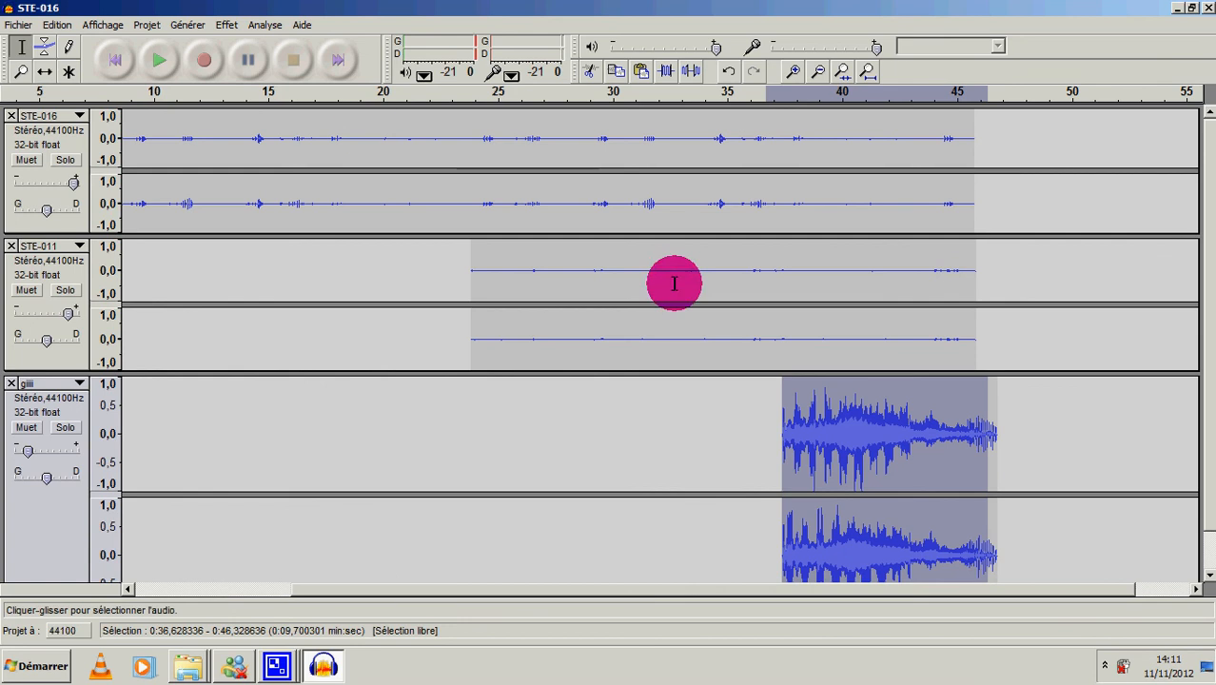
click(940, 474)
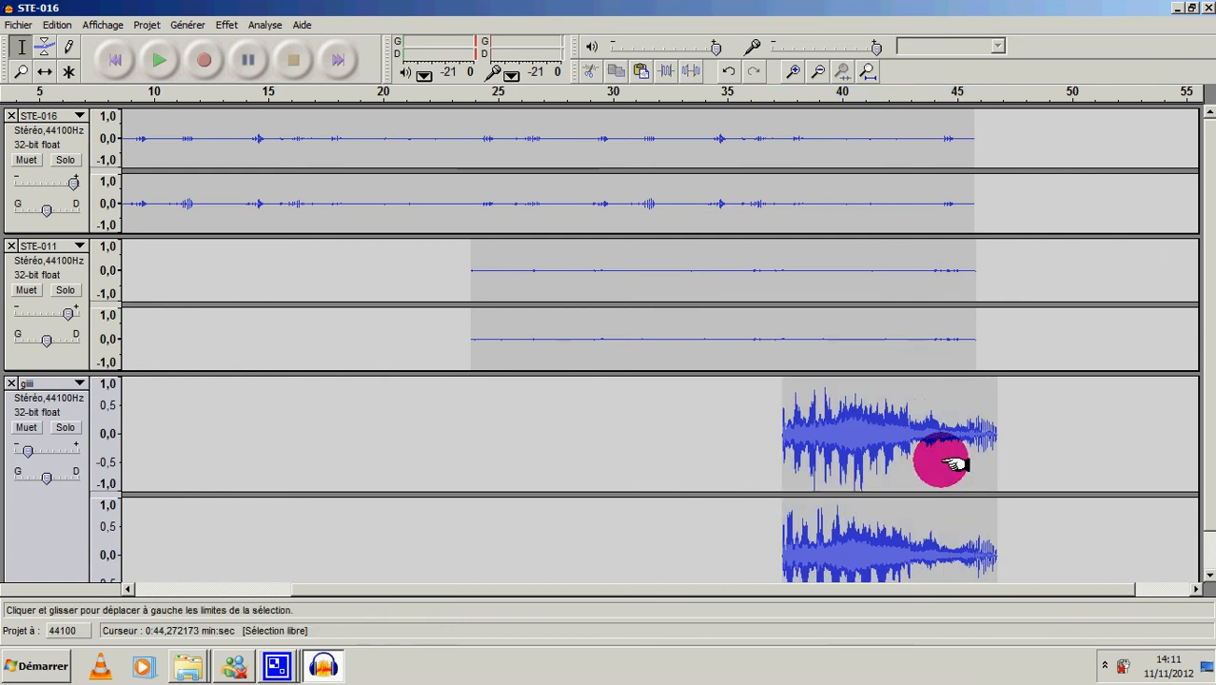
drag(938, 466, 1020, 464)
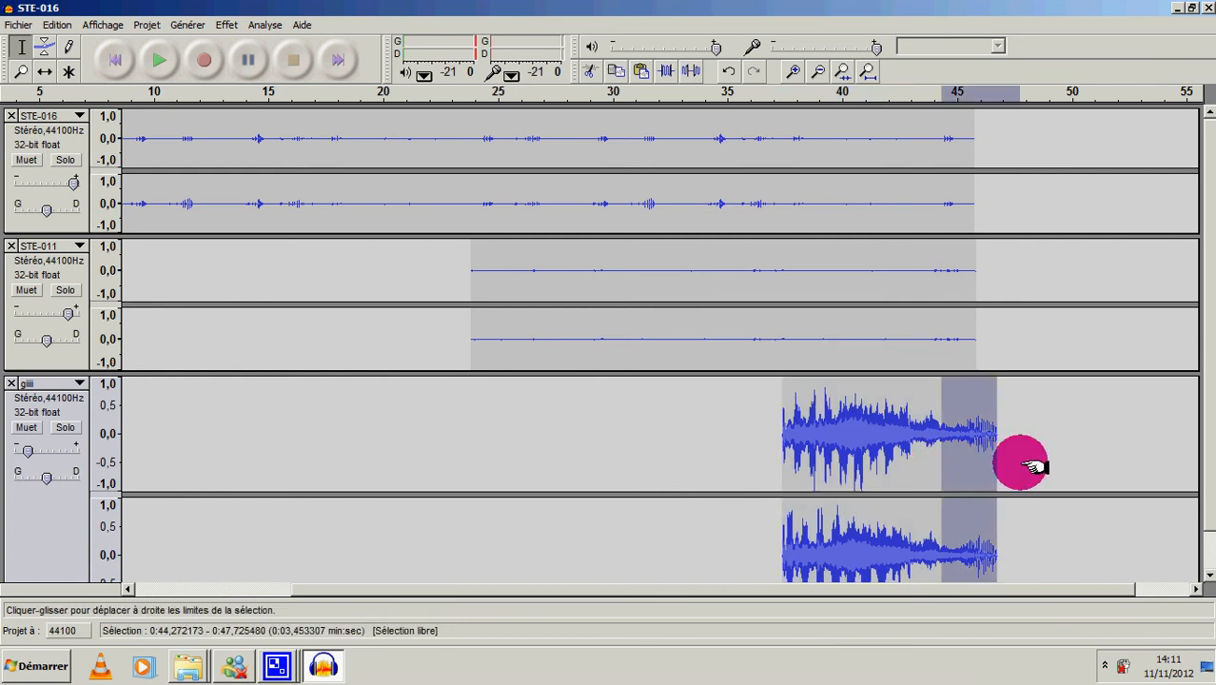
click(226, 24)
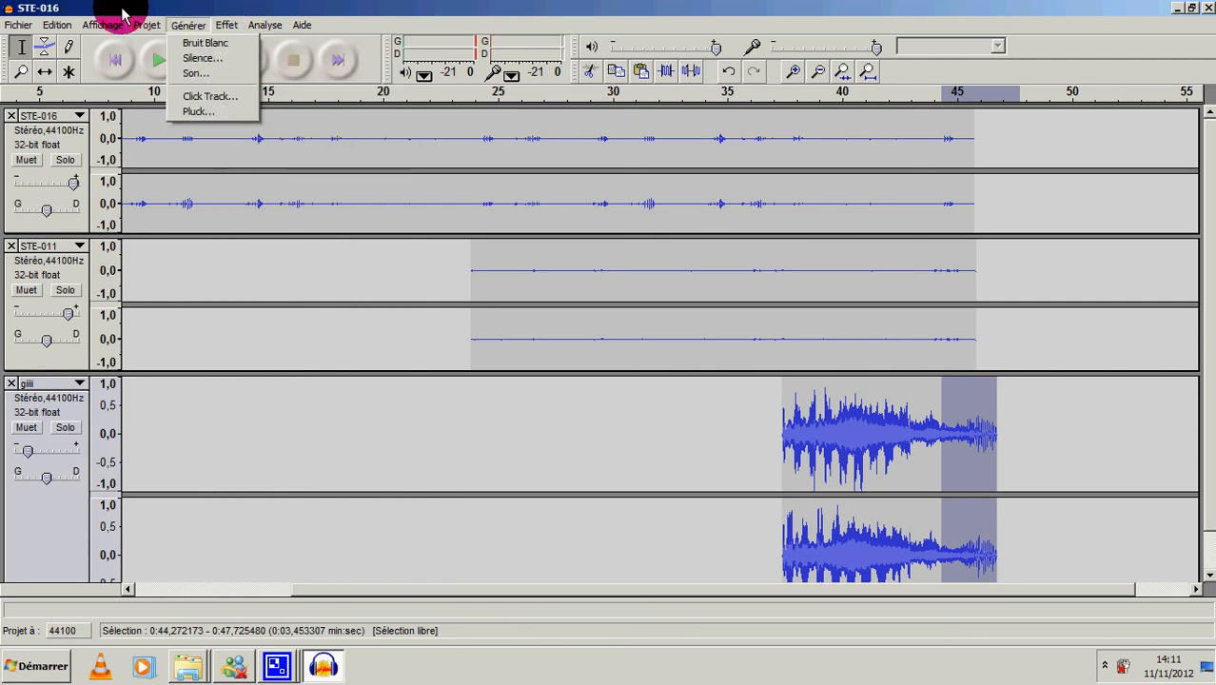
click(145, 26)
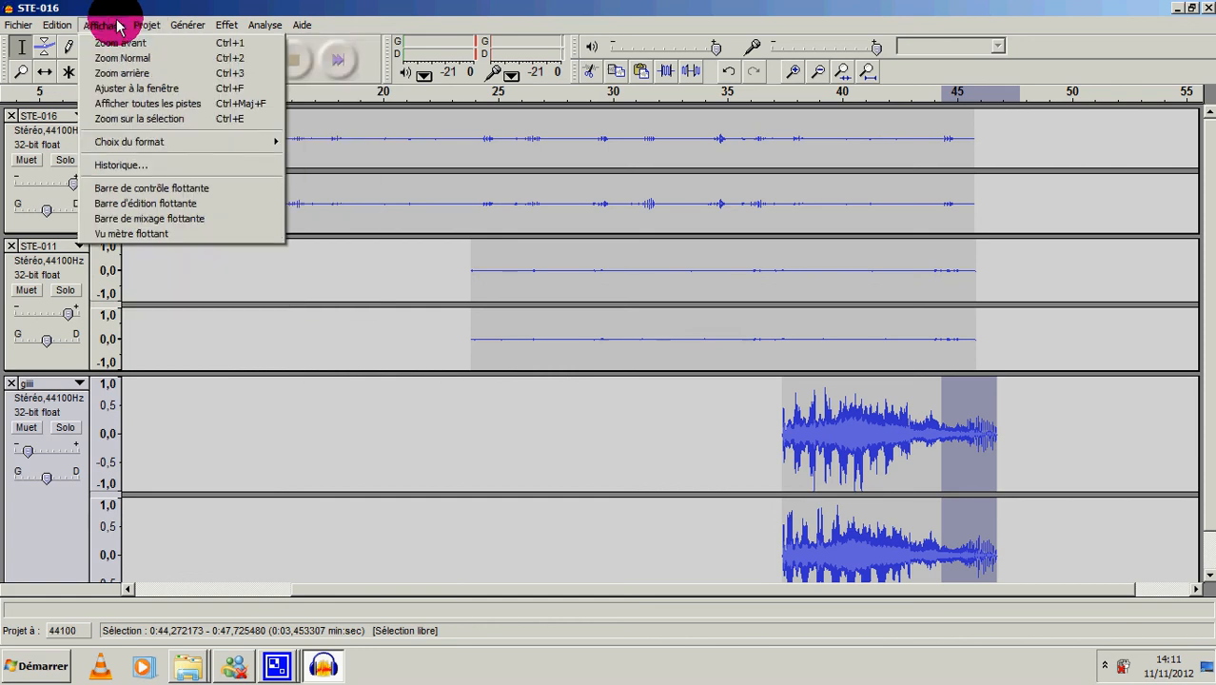
mouse_move(188, 29)
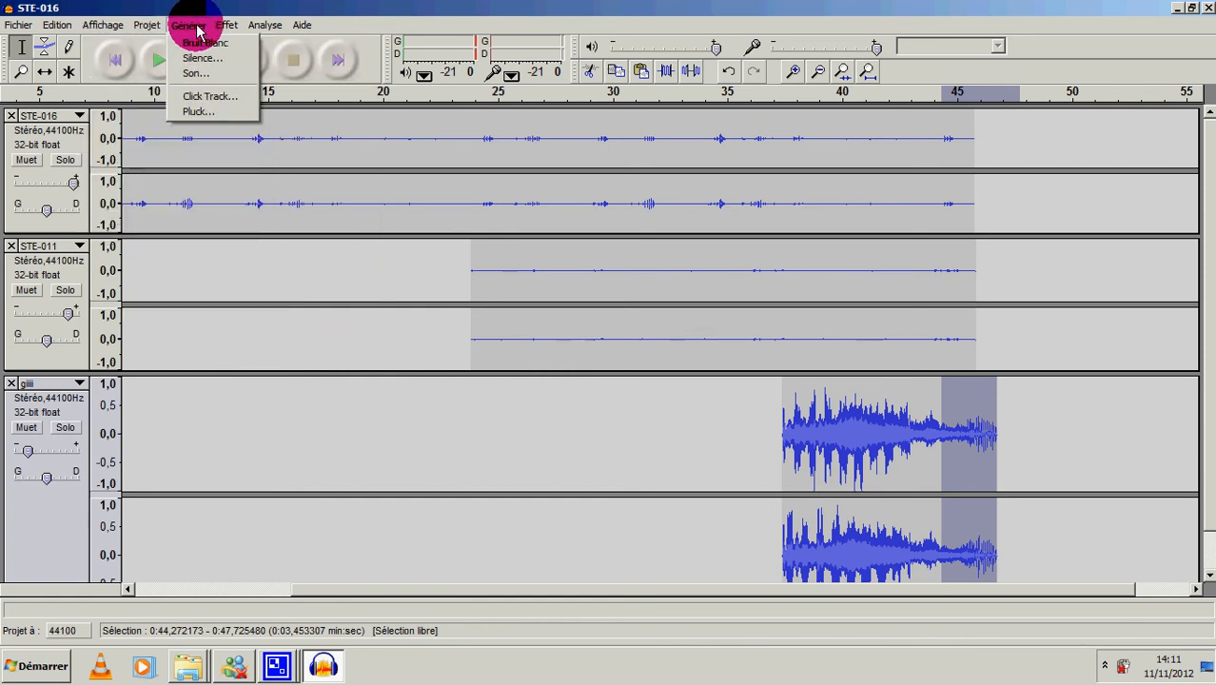
mouse_move(227, 25)
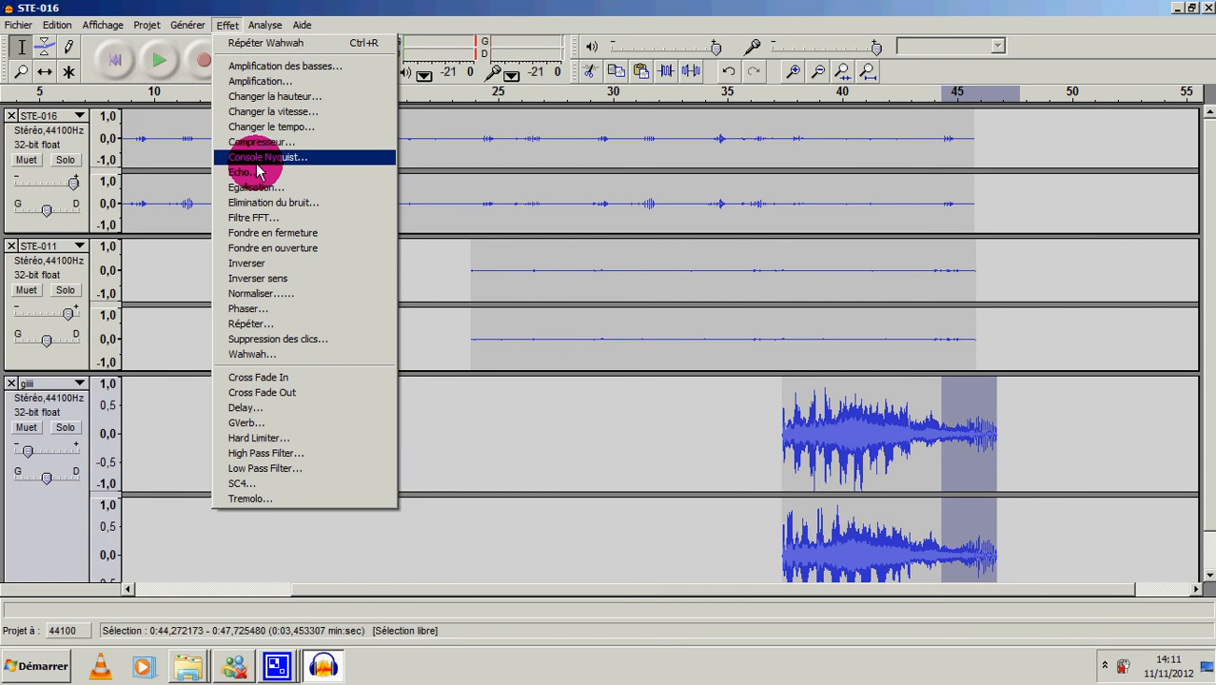
click(293, 398)
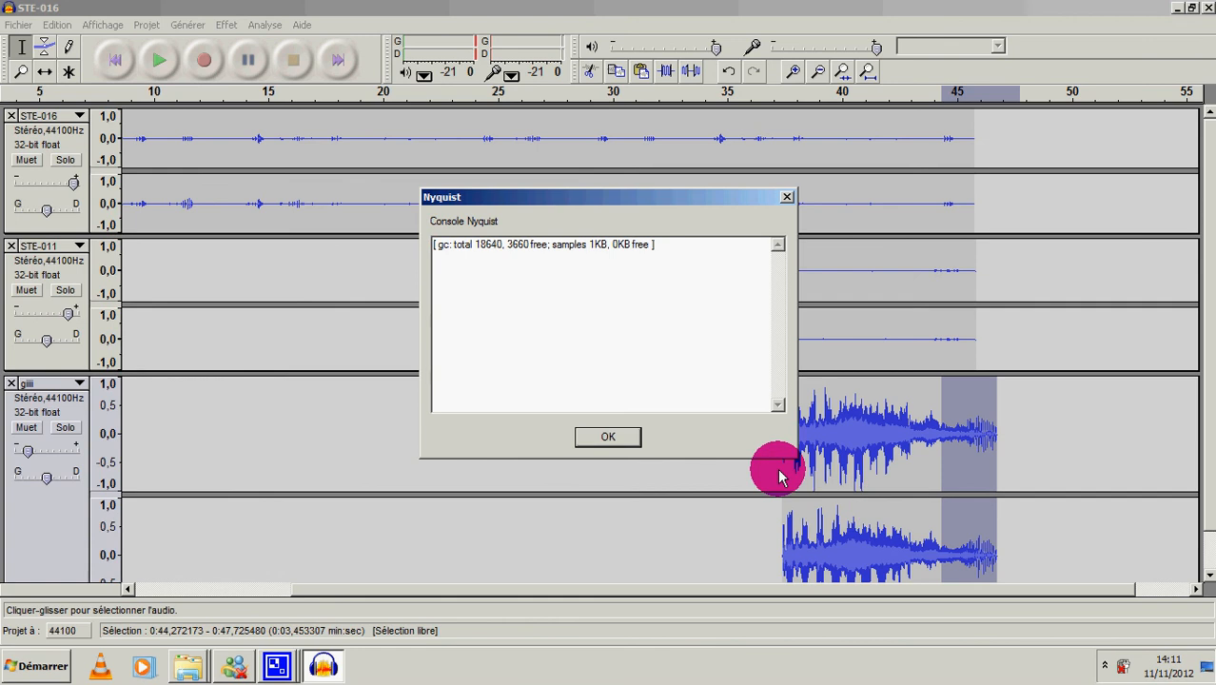
click(595, 438)
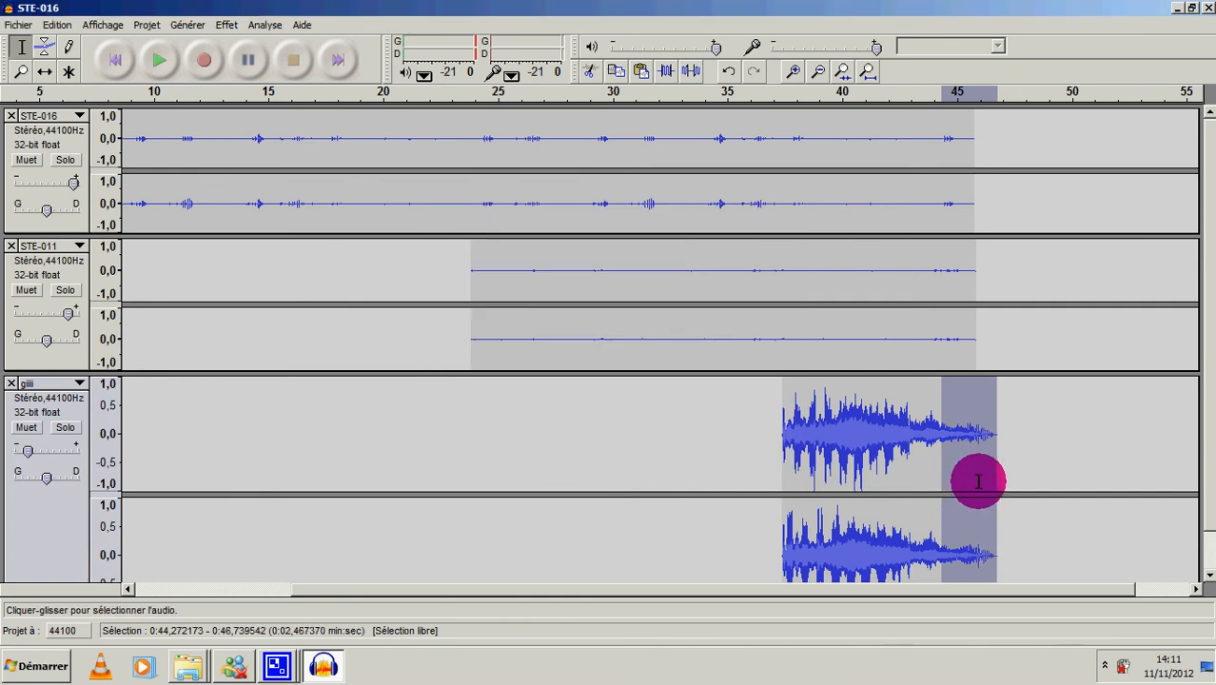
- Save the project to the desktop (Bureau) under the file name "mon nom ma classe"
click(8, 26)
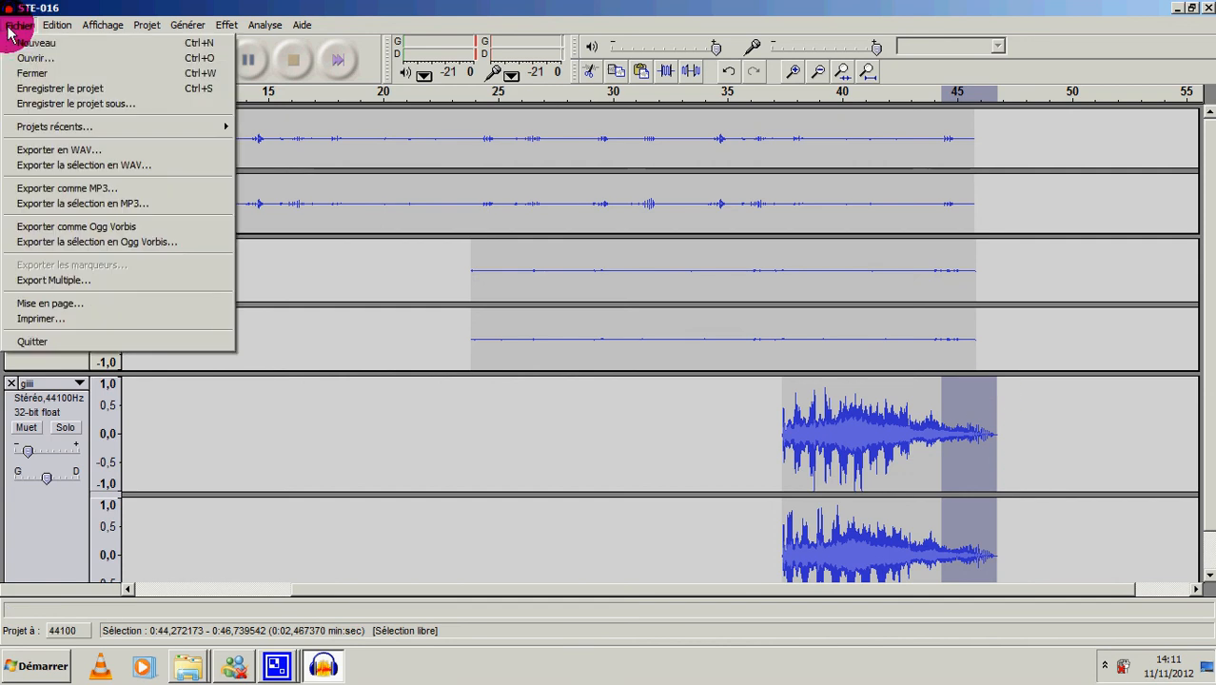
click(60, 88)
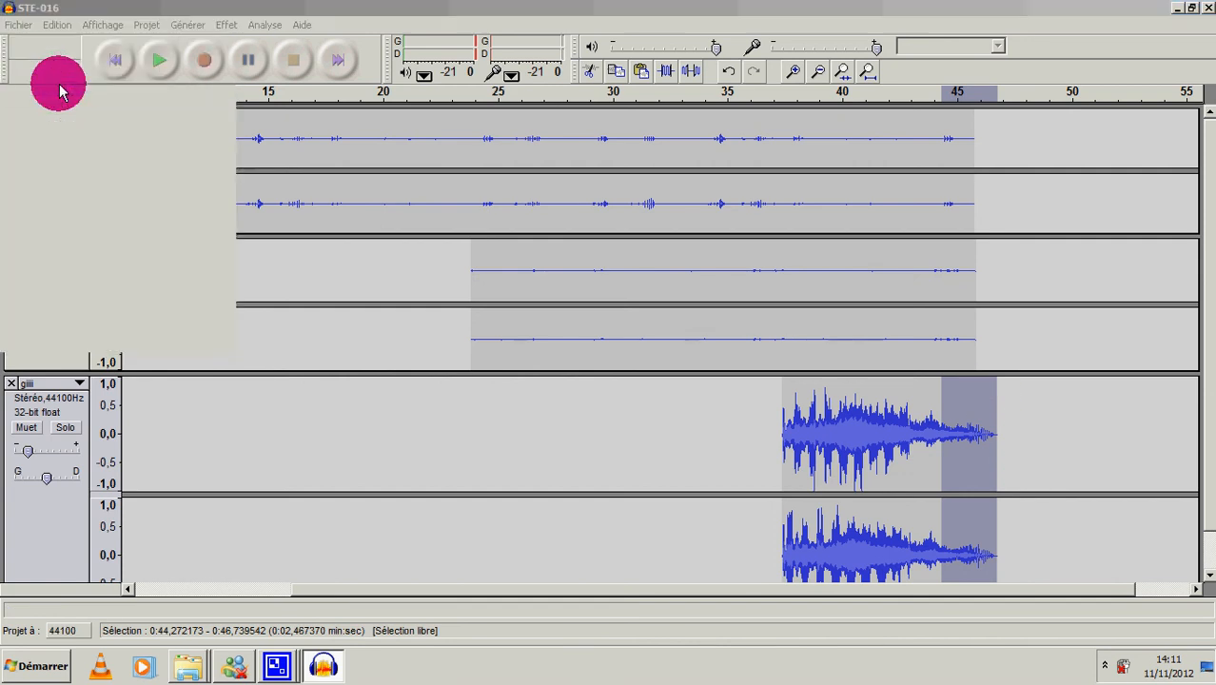
click(55, 149)
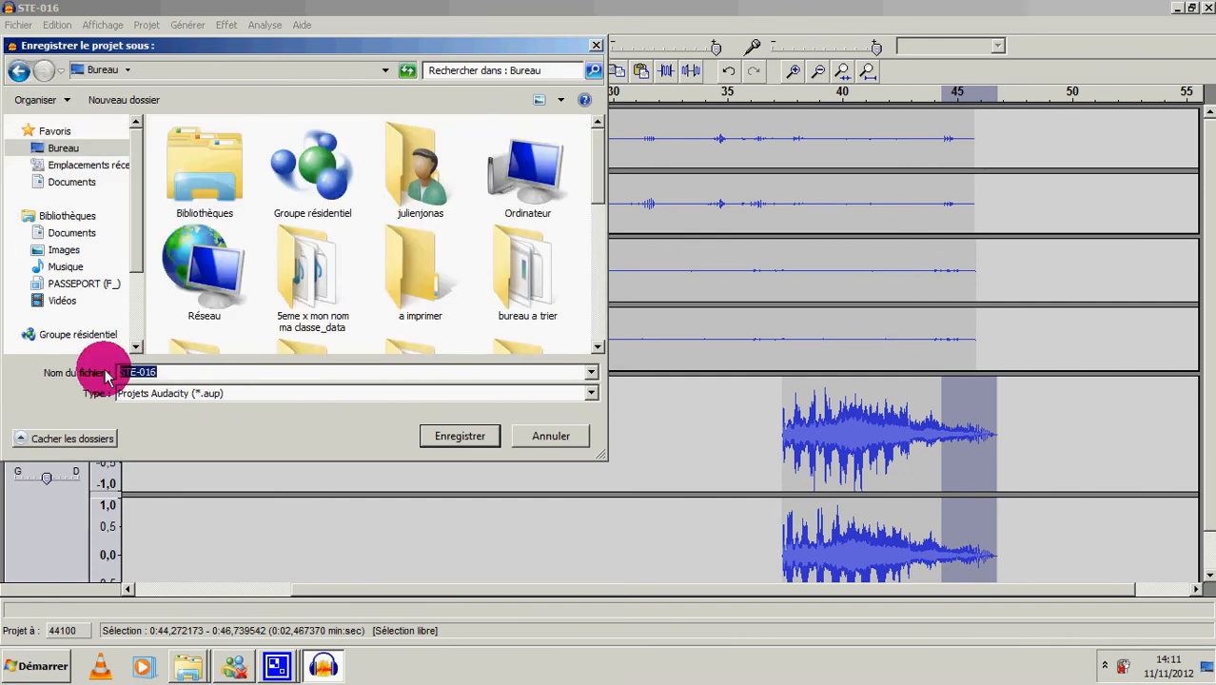
text(n)
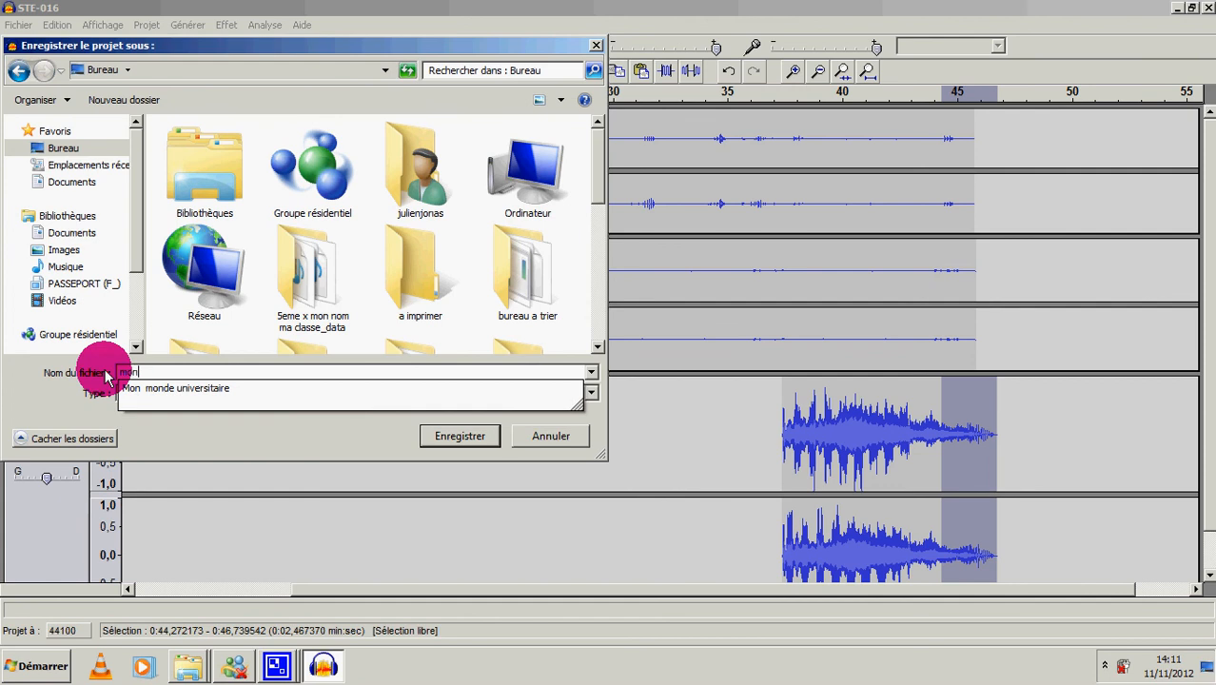
text( nom m)
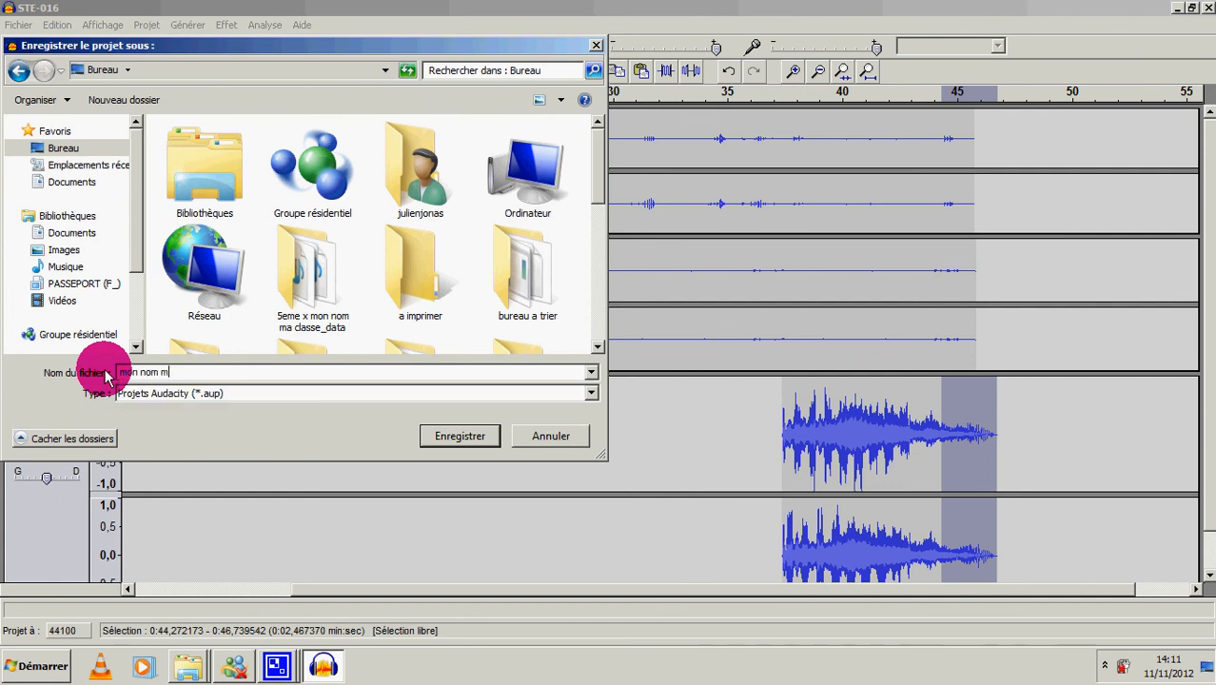
text(a classe)
click(443, 434)
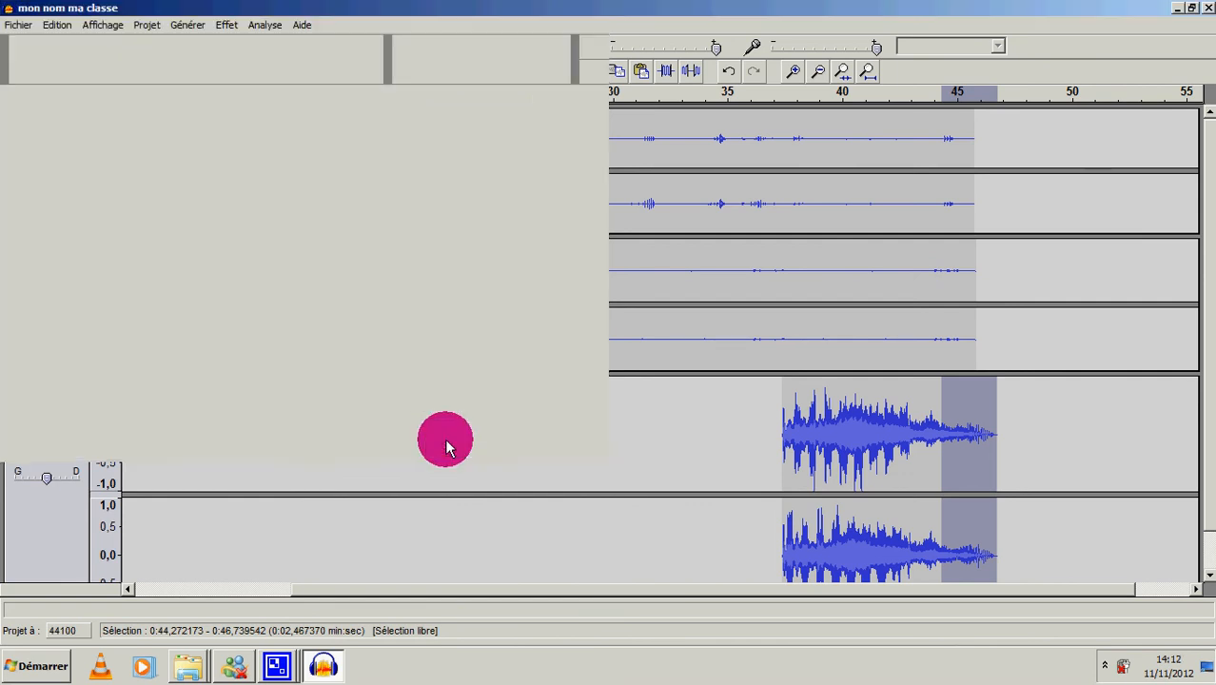
- Export the whole project as a WAV file named "mon nom ma classe" to the desktop
click(13, 26)
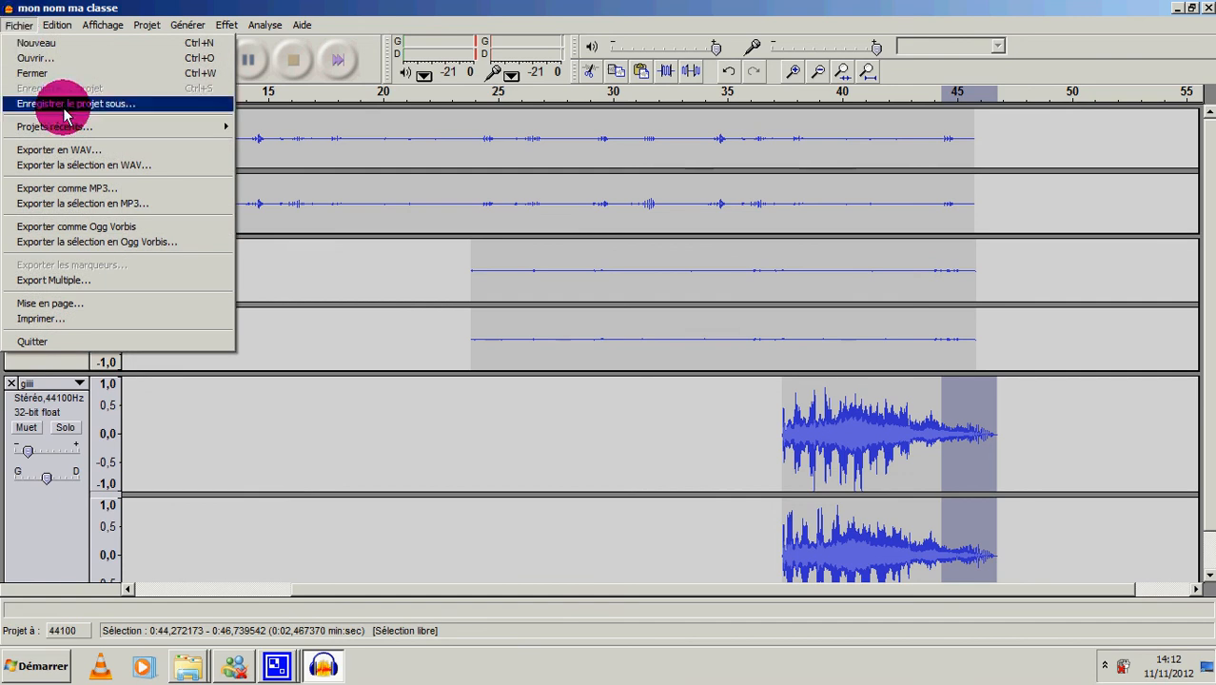
click(110, 154)
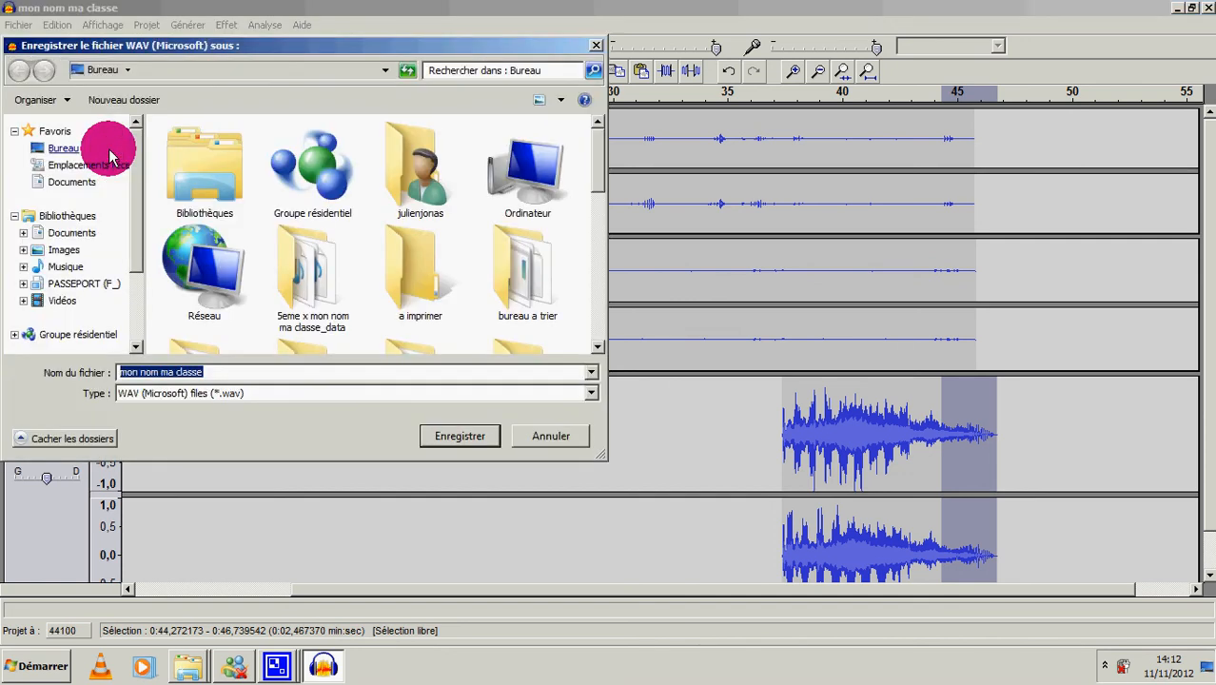
click(461, 437)
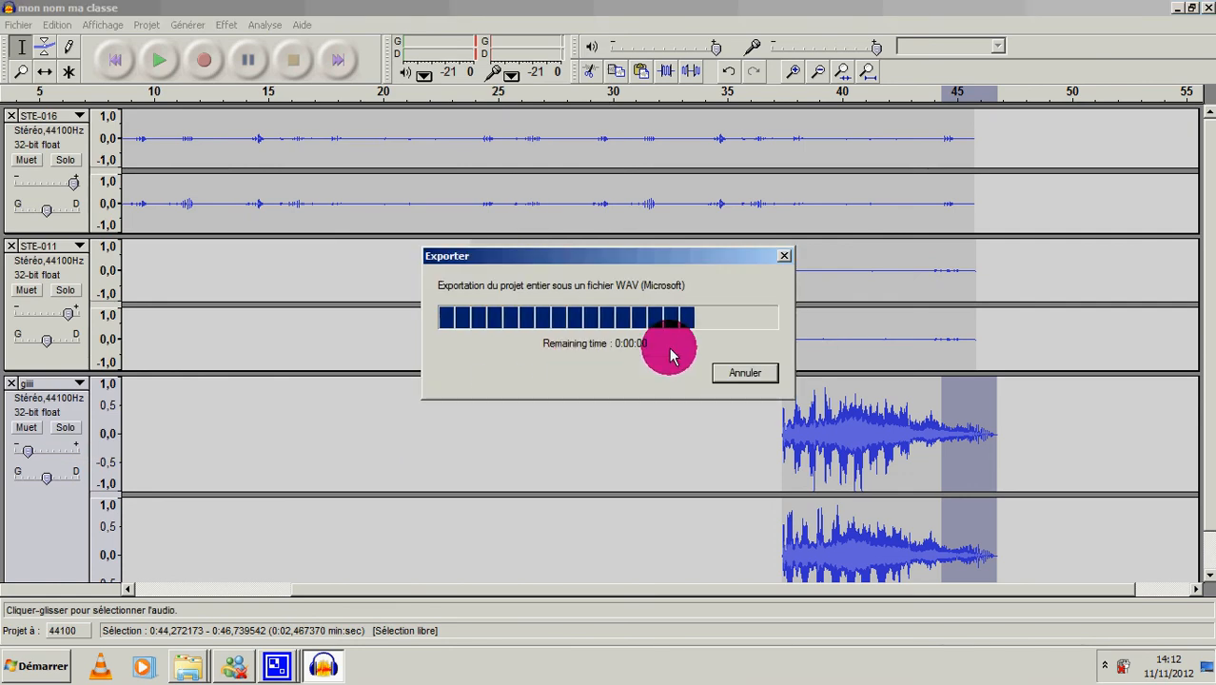
- Close Audacity and the "Bruits courts divers" folder window to clear the desktop
click(1208, 8)
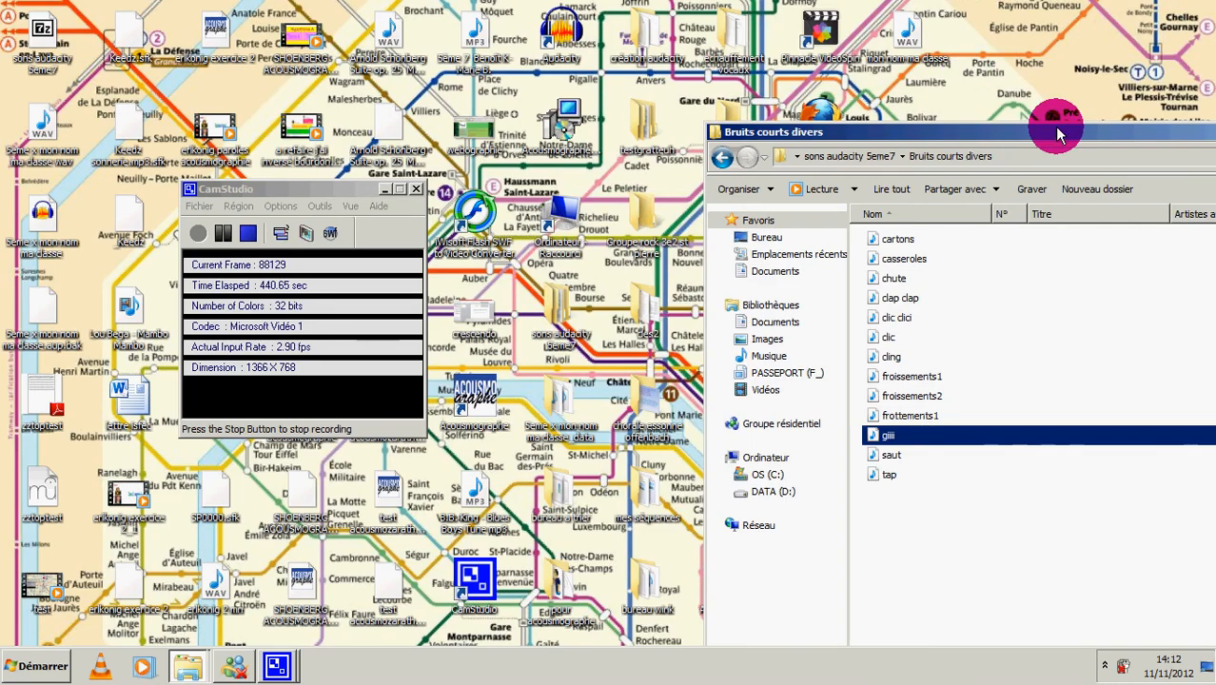
drag(1056, 123, 666, 100)
click(1108, 107)
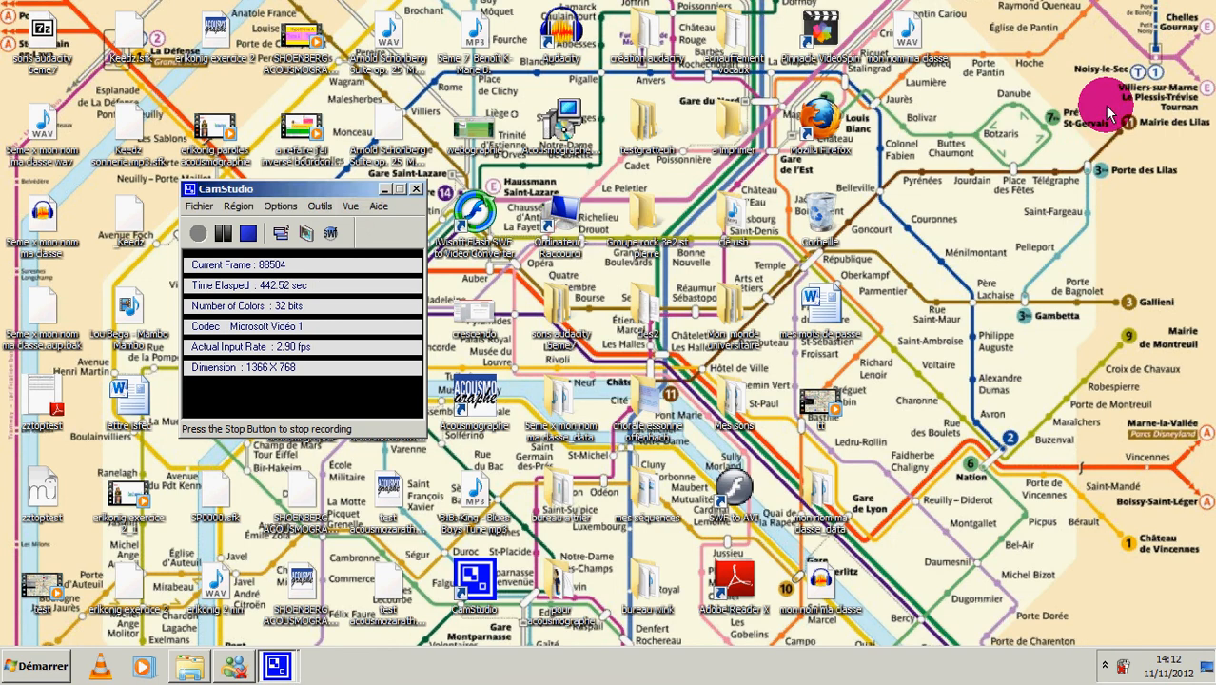
- Play the exported "mon nom ma classe" WAV file from the desktop to check it, and close the media player
double_click(902, 31)
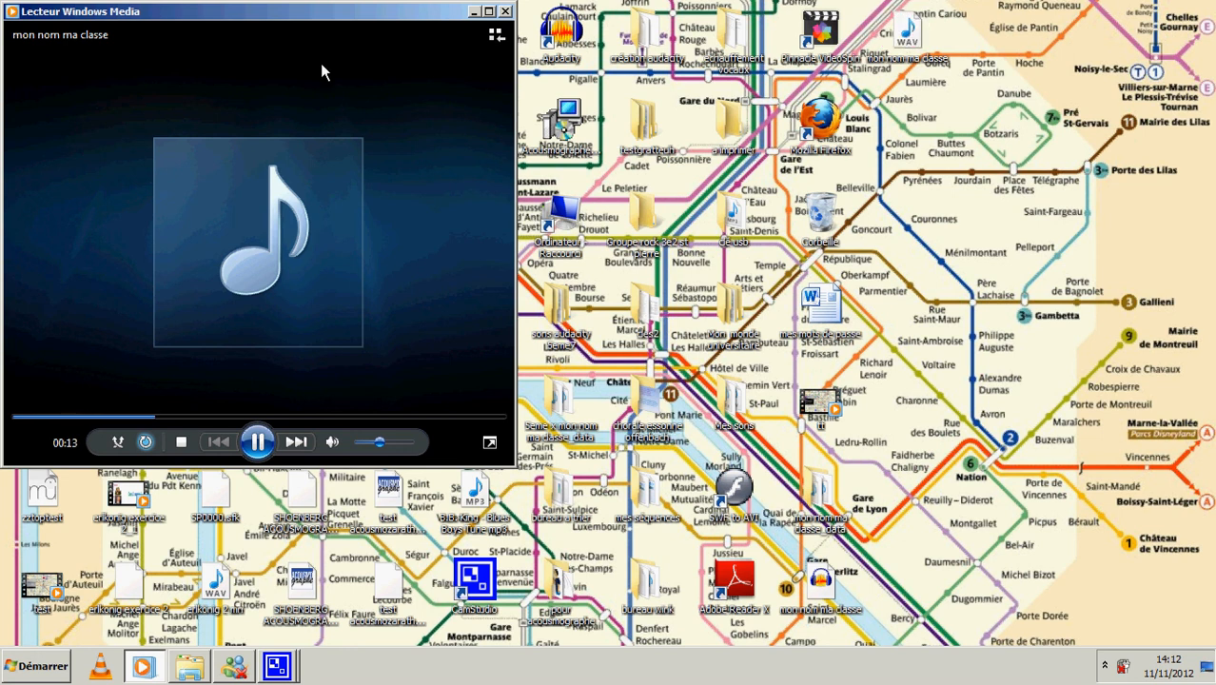
click(259, 448)
click(507, 12)
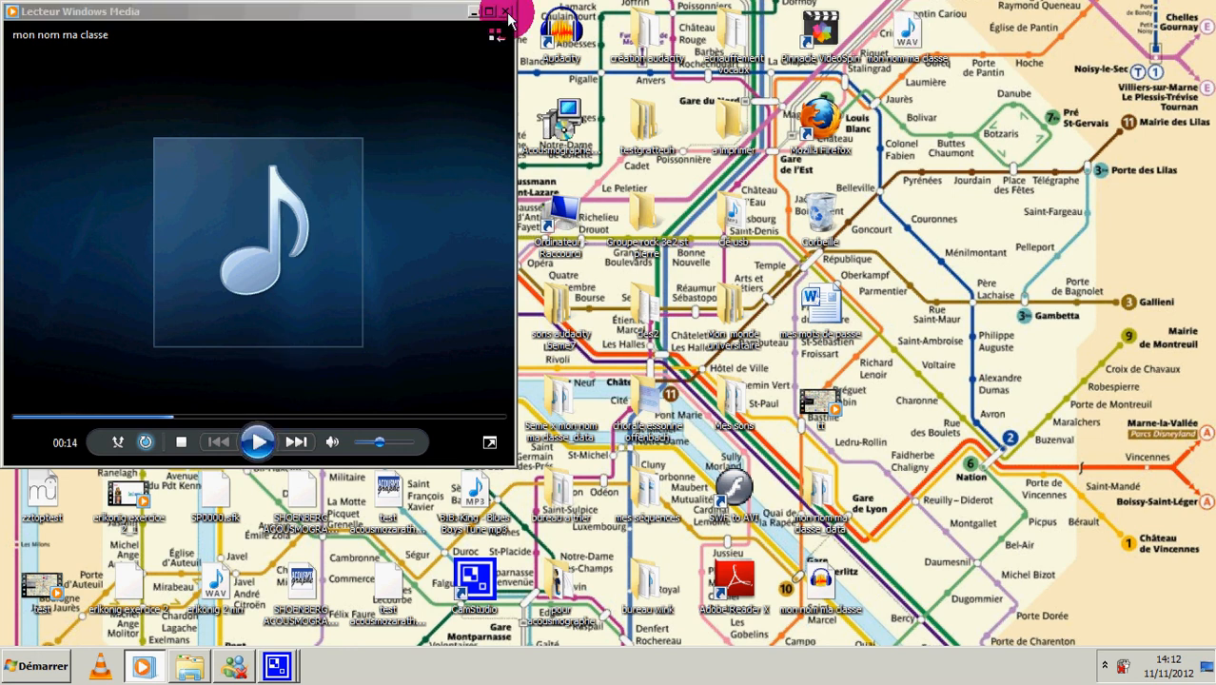